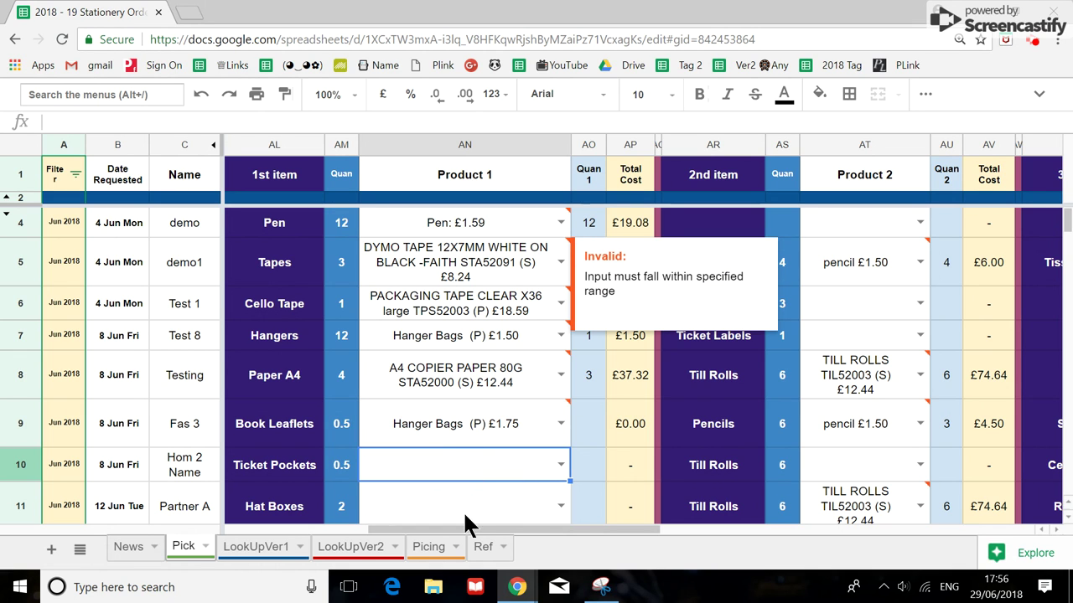
# Check the Pen £1.59 entry in AN4 on the Pick sheet, then switch to the Picing price list.
pyautogui.moveTo(460, 527)
pyautogui.mouseDown()
pyautogui.moveTo(414, 528)
pyautogui.moveTo(458, 527)
pyautogui.mouseUp()
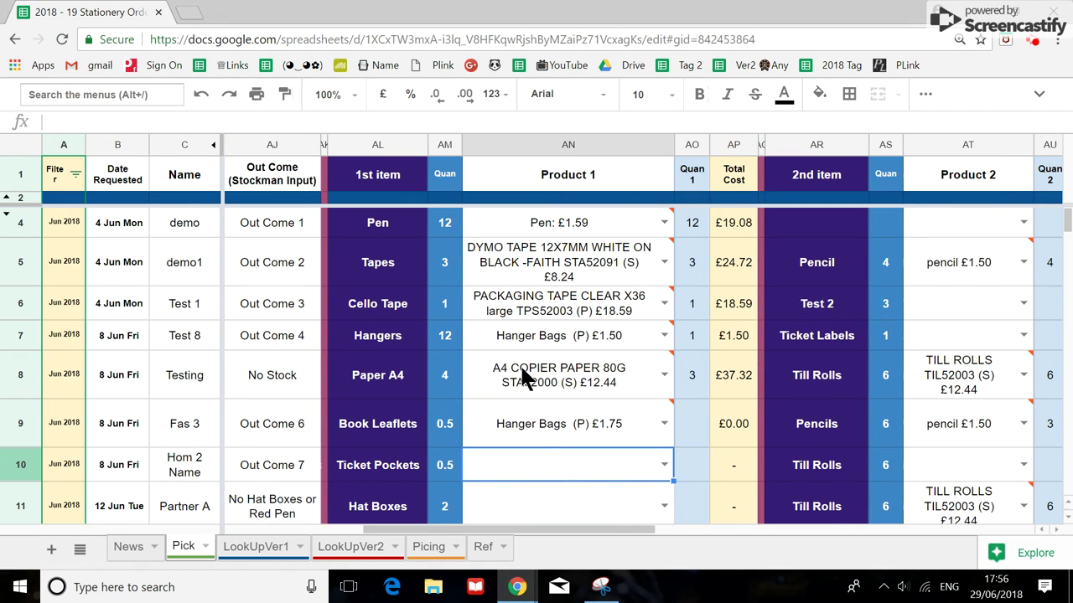
pyautogui.moveTo(523, 384)
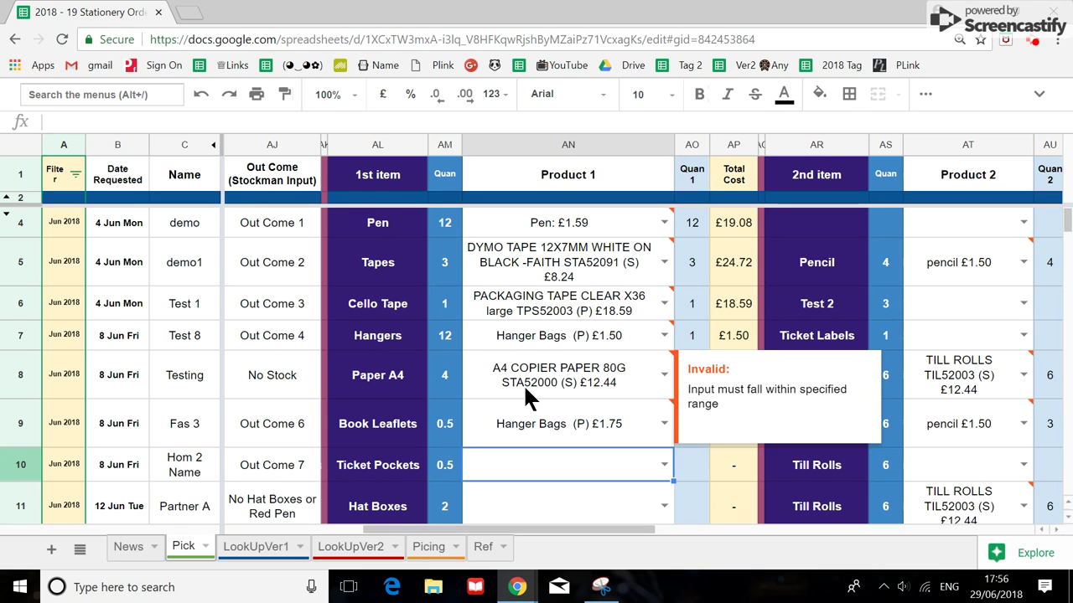
pyautogui.moveTo(667, 238)
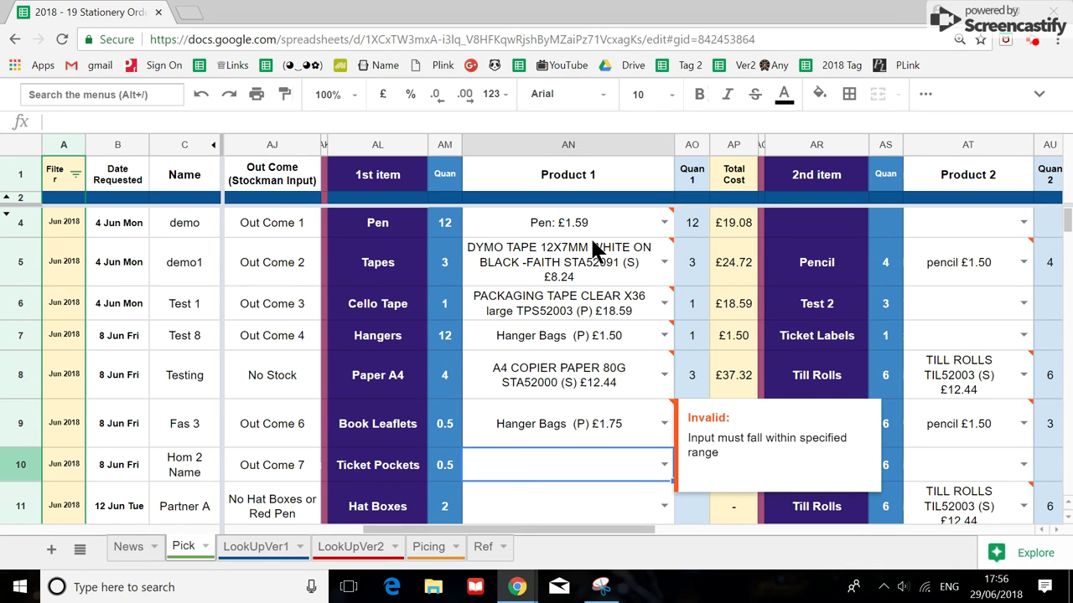
pyautogui.moveTo(594, 223)
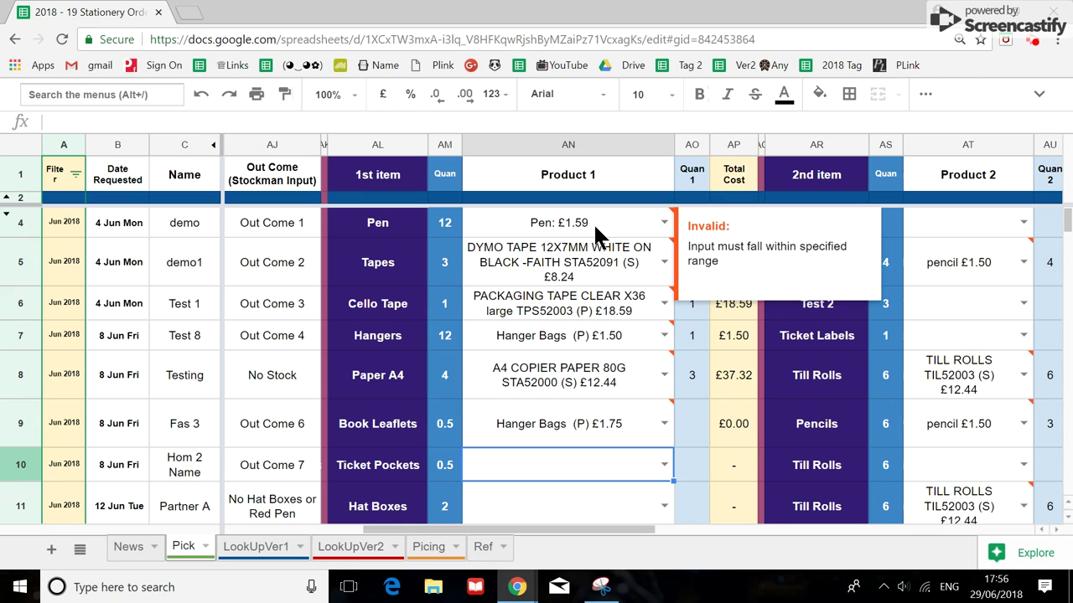
pyautogui.click(593, 223)
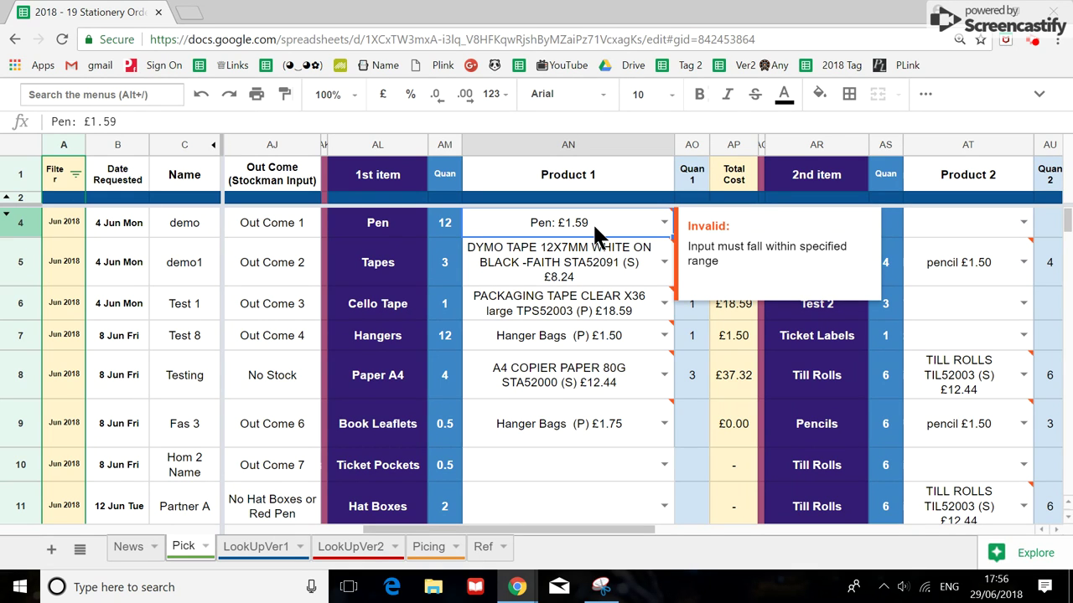
pyautogui.click(429, 558)
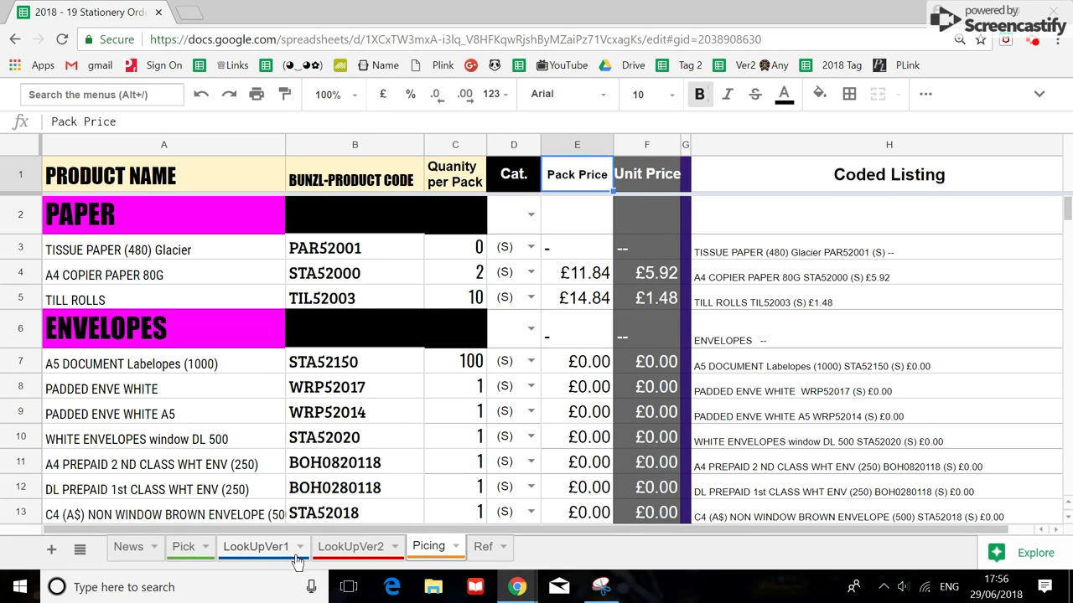
pyautogui.click(733, 147)
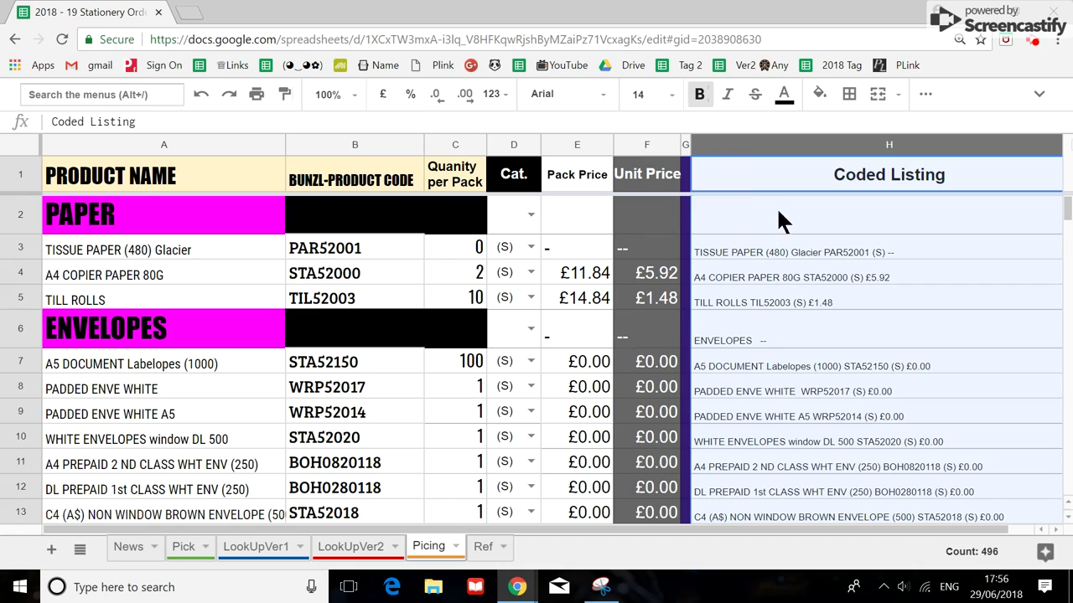
pyautogui.scroll(-10, 776, 252)
pyautogui.scroll(-12, 786, 382)
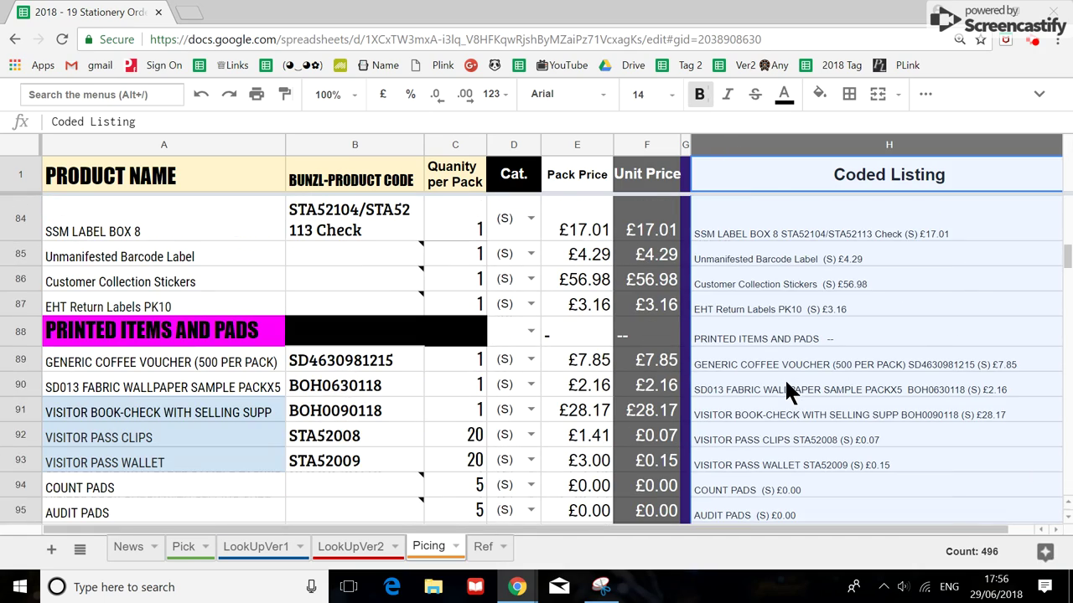
pyautogui.click(195, 554)
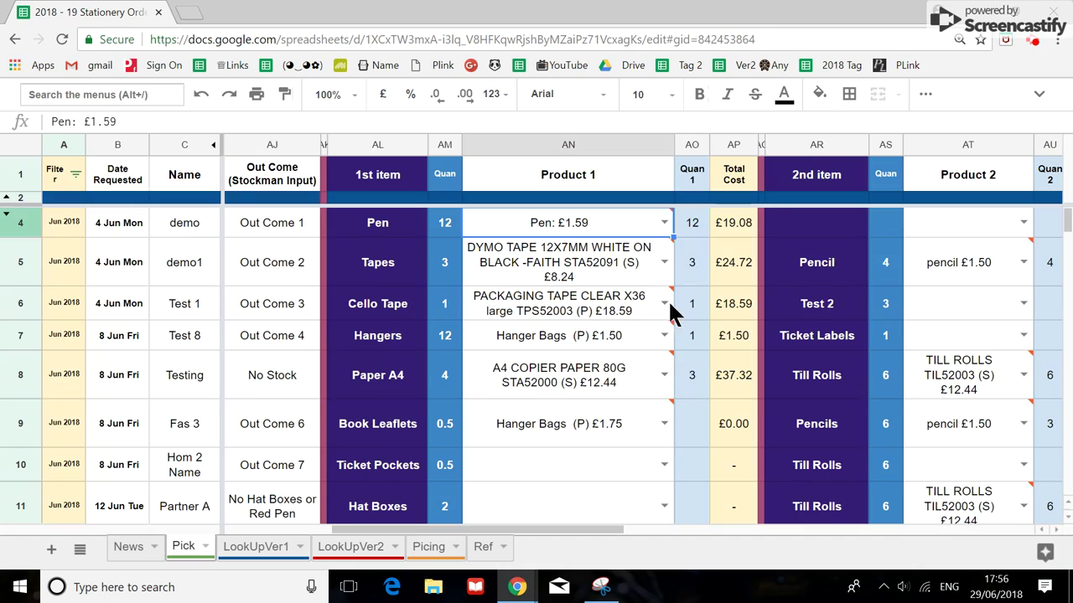
pyautogui.click(429, 551)
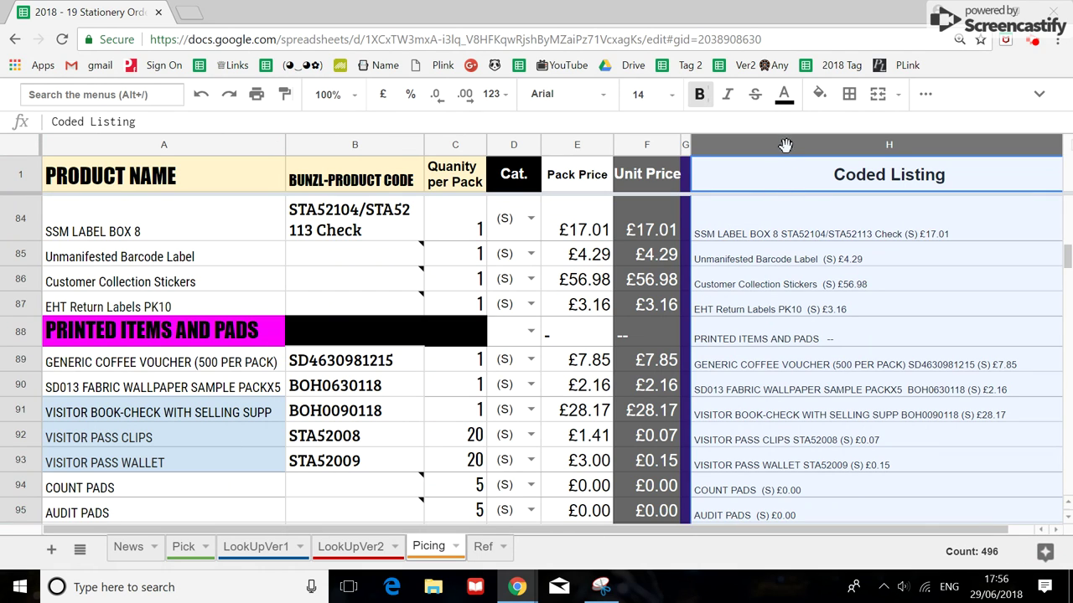
pyautogui.scroll(-20, 761, 350)
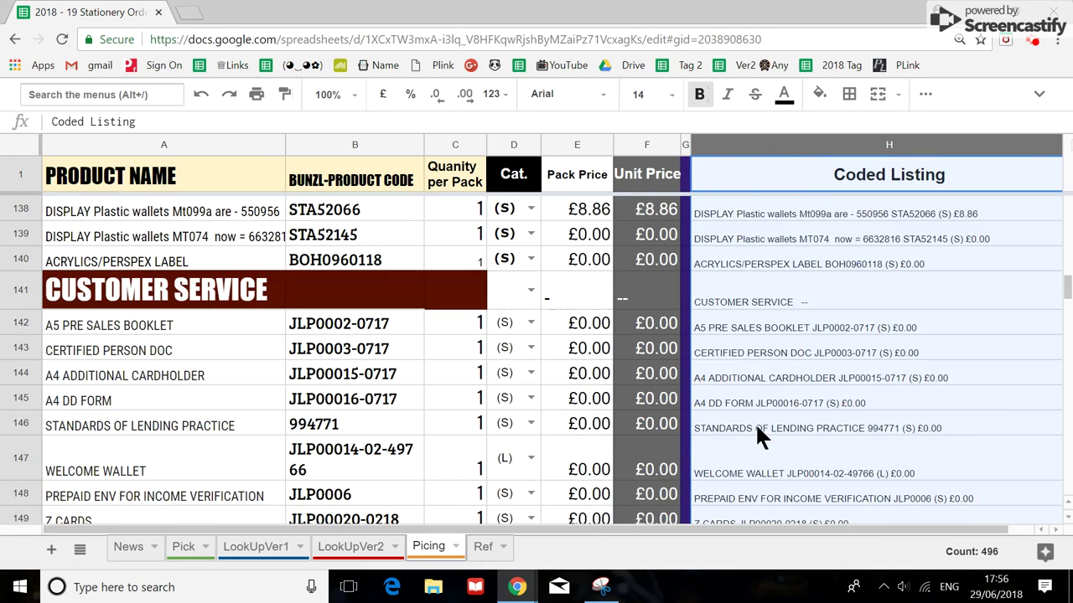
pyautogui.scroll(3, 758, 432)
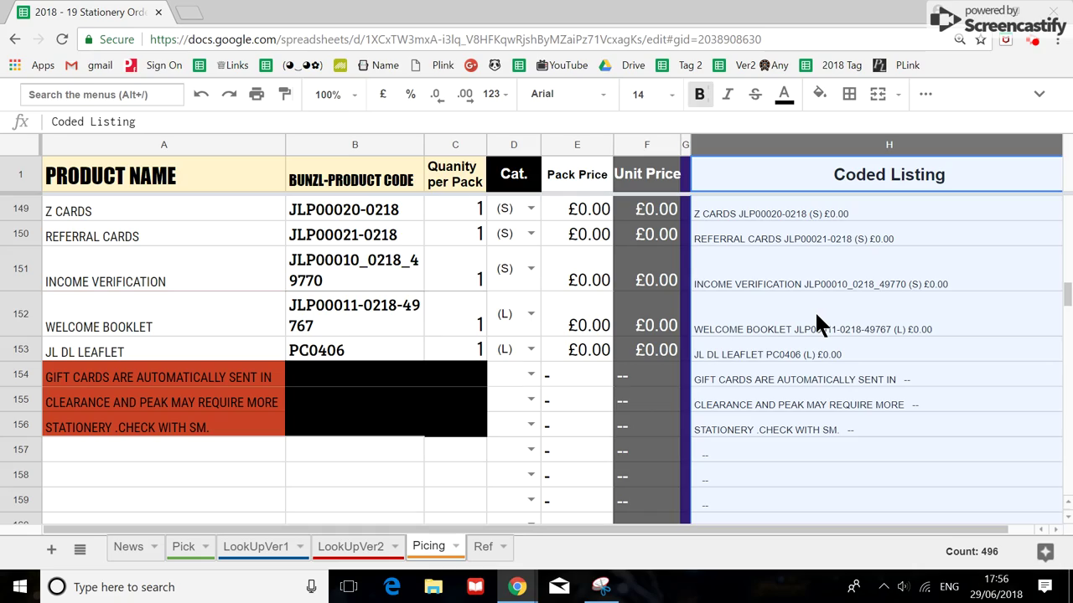
pyautogui.scroll(20, 816, 315)
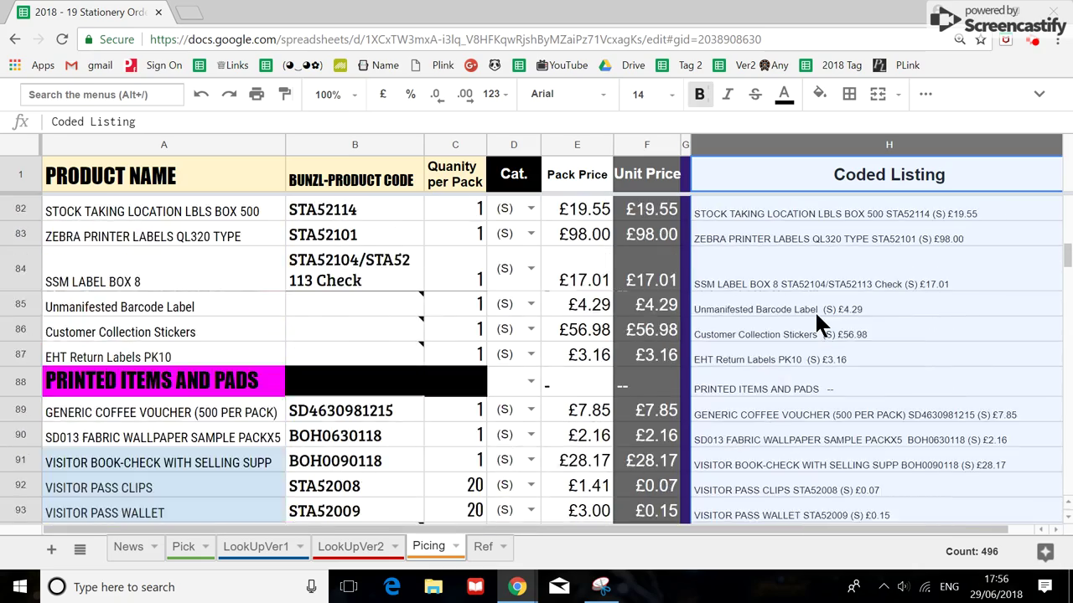
pyautogui.scroll(15, 817, 317)
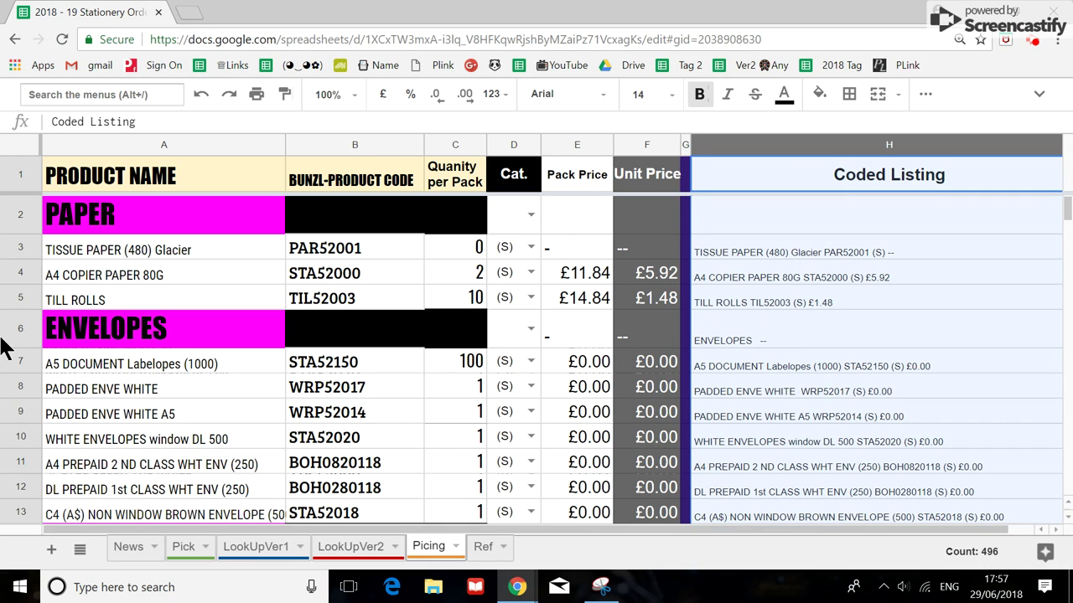
# Insert a blank row beneath TILL ROLLS and make the new row 6 taller.
pyautogui.click(19, 293)
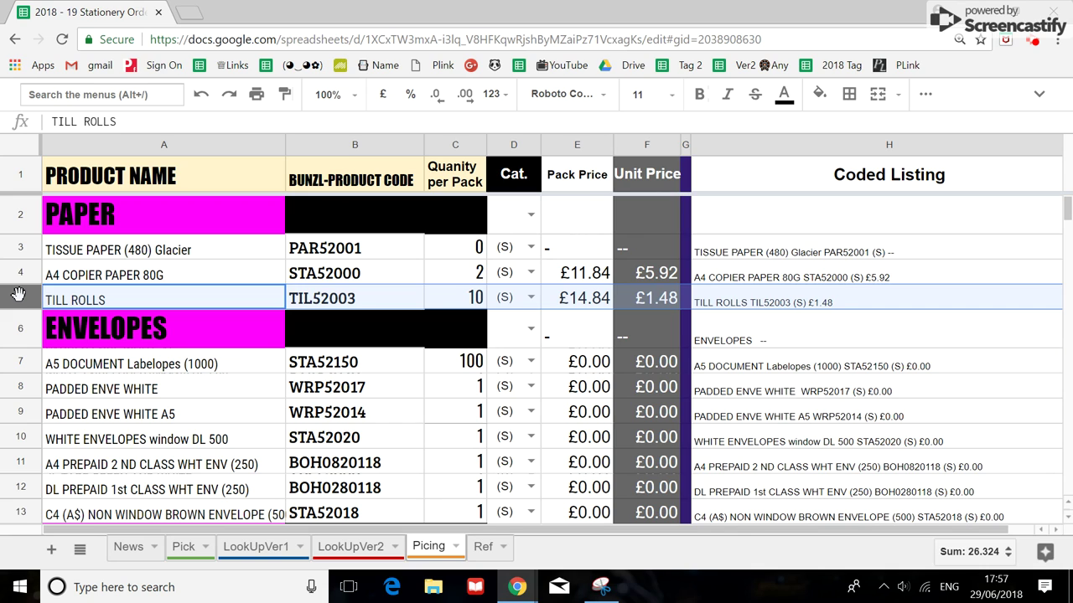
pyautogui.click(75, 222)
pyautogui.press('Down')
pyautogui.press('Down')
pyautogui.press('Down')
pyautogui.press('Down')
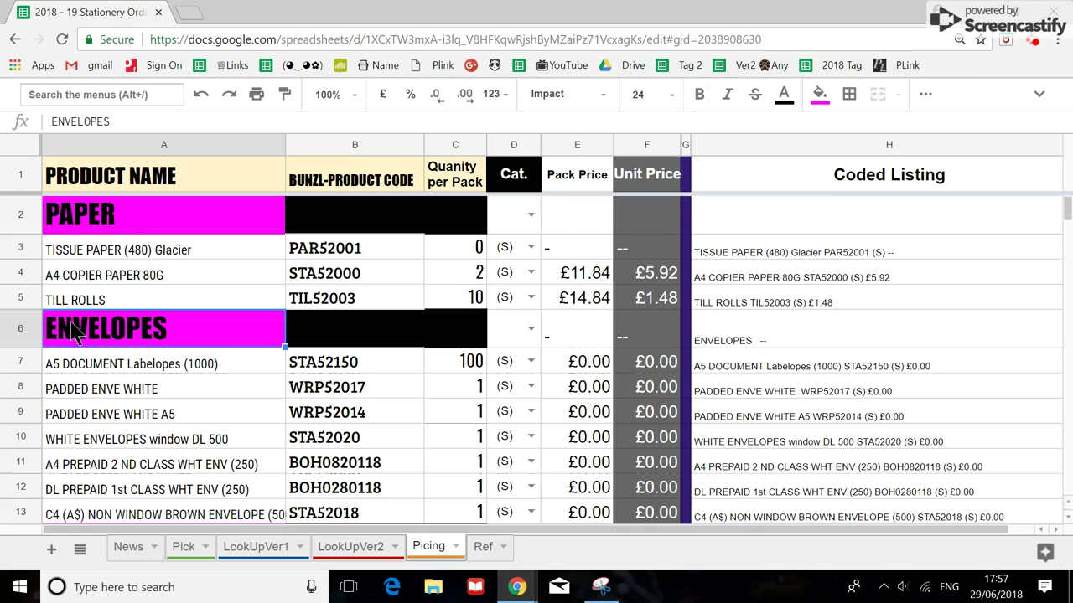
pyautogui.scroll(-2, 60, 345)
pyautogui.scroll(-10, 65, 352)
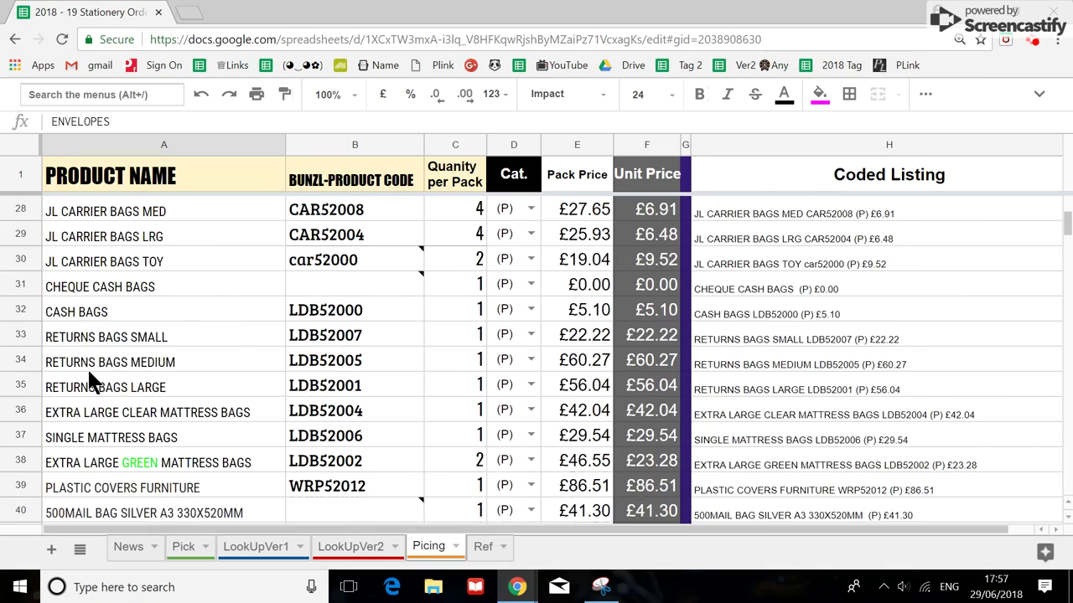
pyautogui.scroll(11, 93, 394)
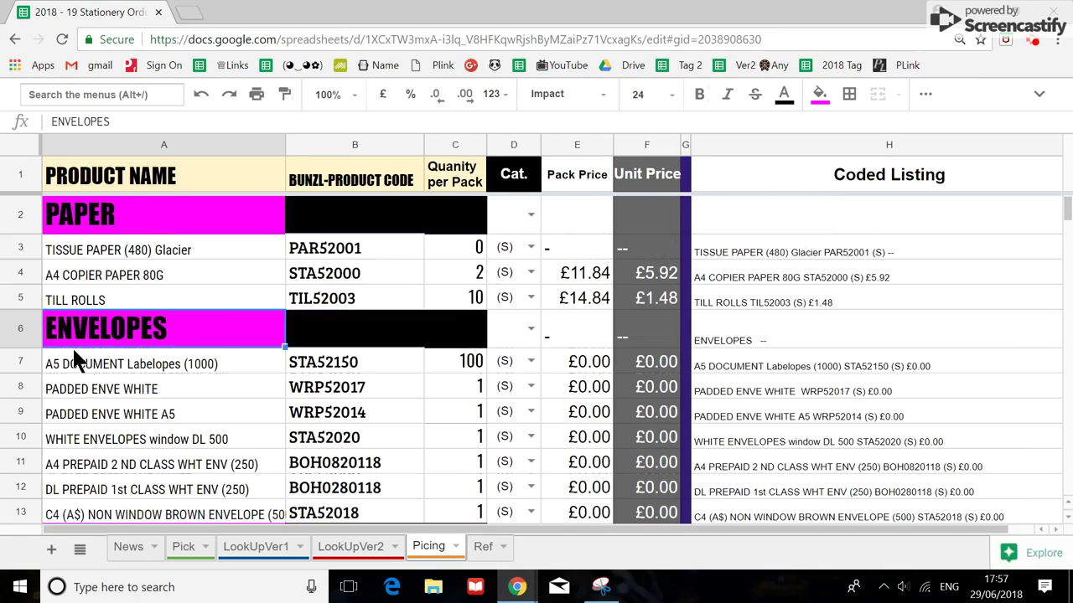
pyautogui.rightClick(21, 297)
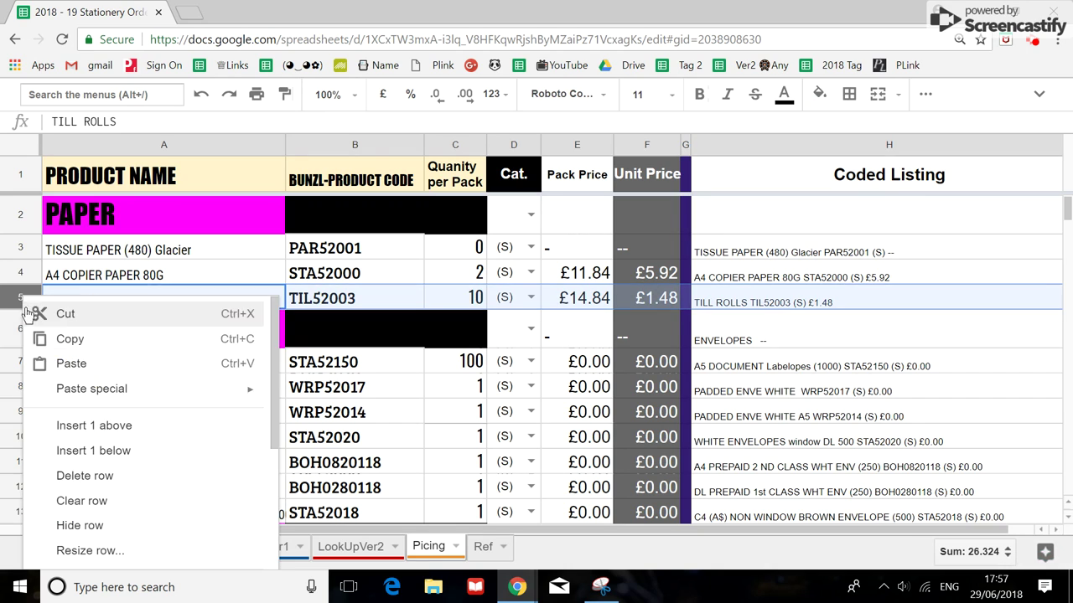
pyautogui.click(83, 452)
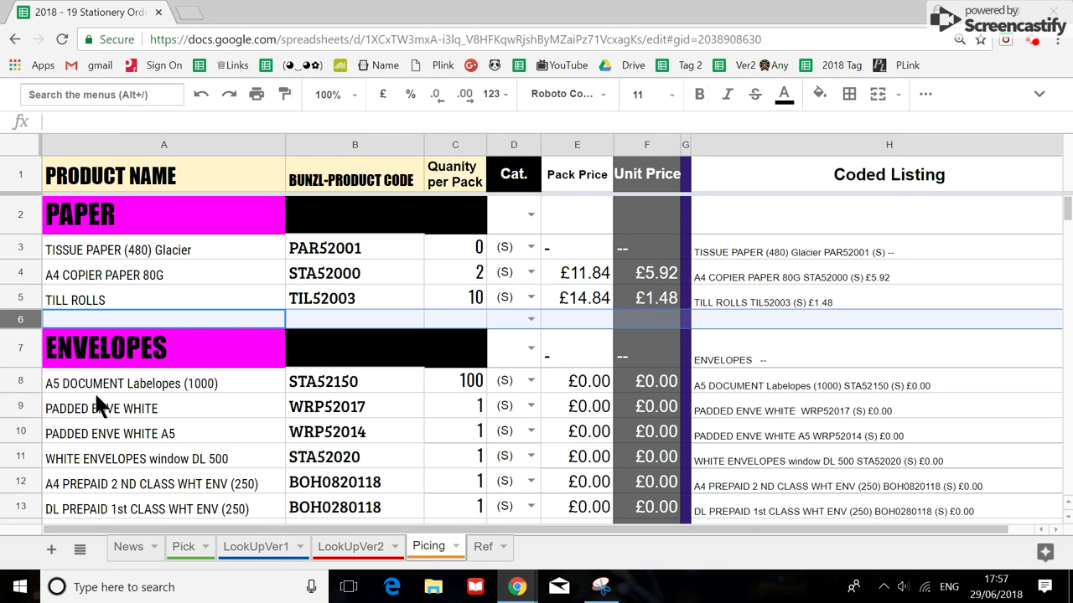
pyautogui.moveTo(21, 328); pyautogui.dragTo(21, 338)
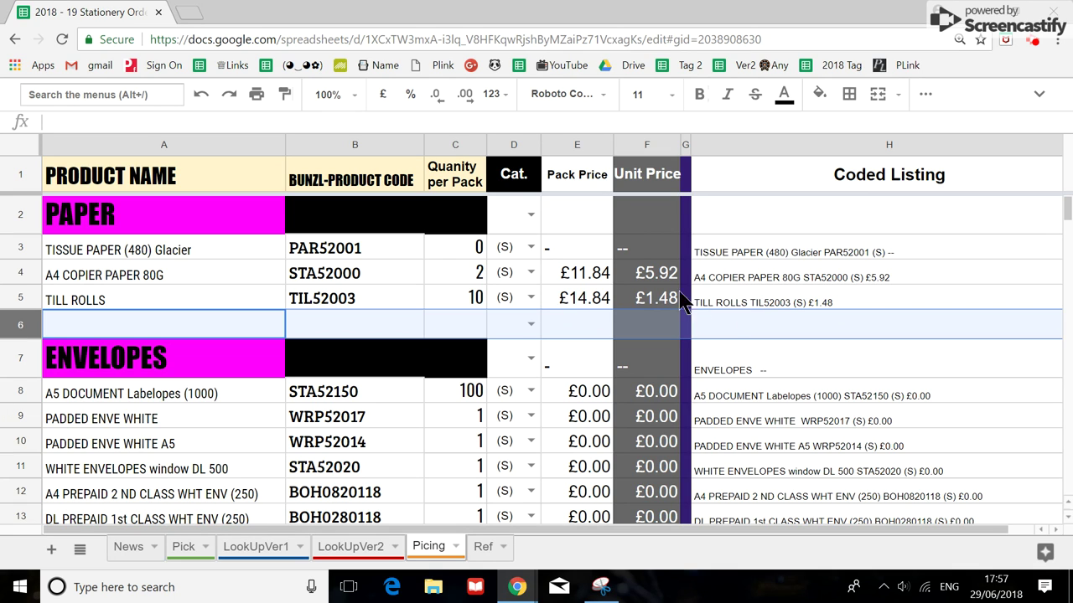
# Narrow the Coded Listing column and fill TILL ROLLS' pack price and formulas down into row 6.
pyautogui.moveTo(423, 525); pyautogui.dragTo(489, 525)
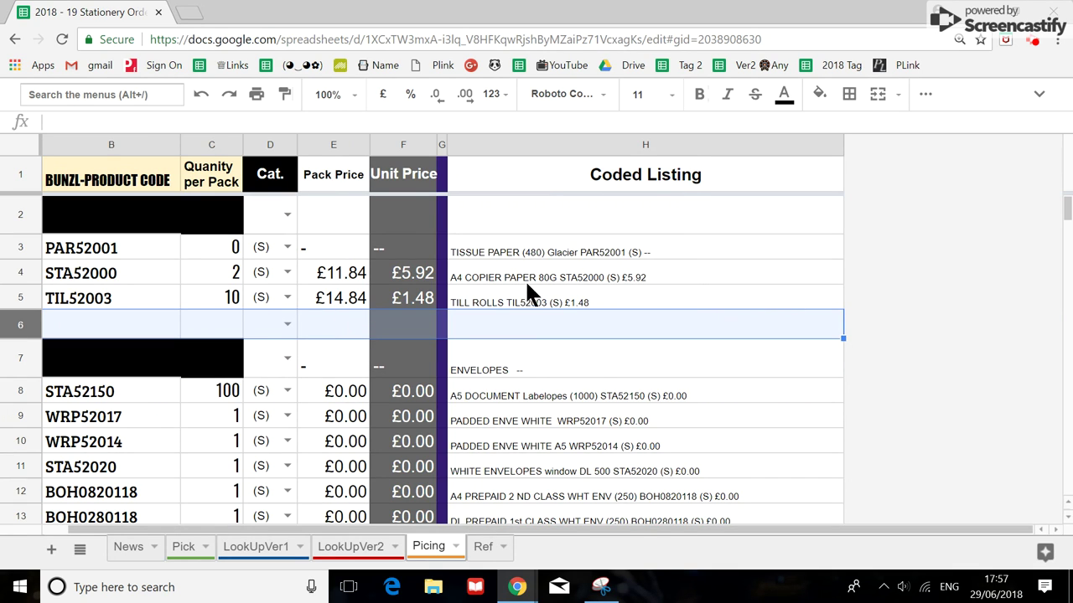
pyautogui.click(641, 250)
pyautogui.moveTo(842, 144); pyautogui.dragTo(726, 145)
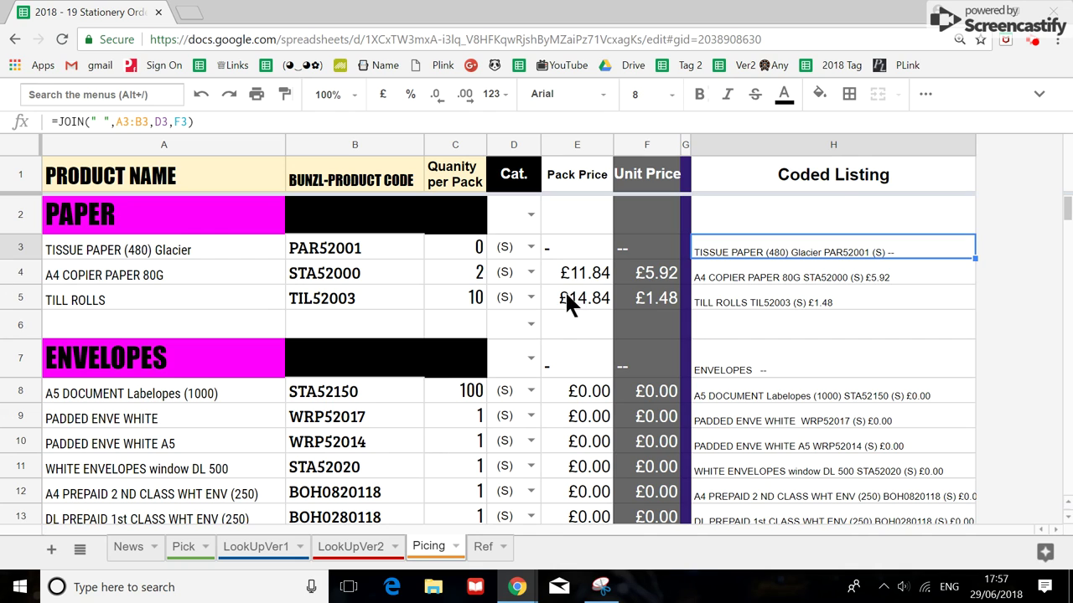
pyautogui.moveTo(558, 294); pyautogui.dragTo(809, 303)
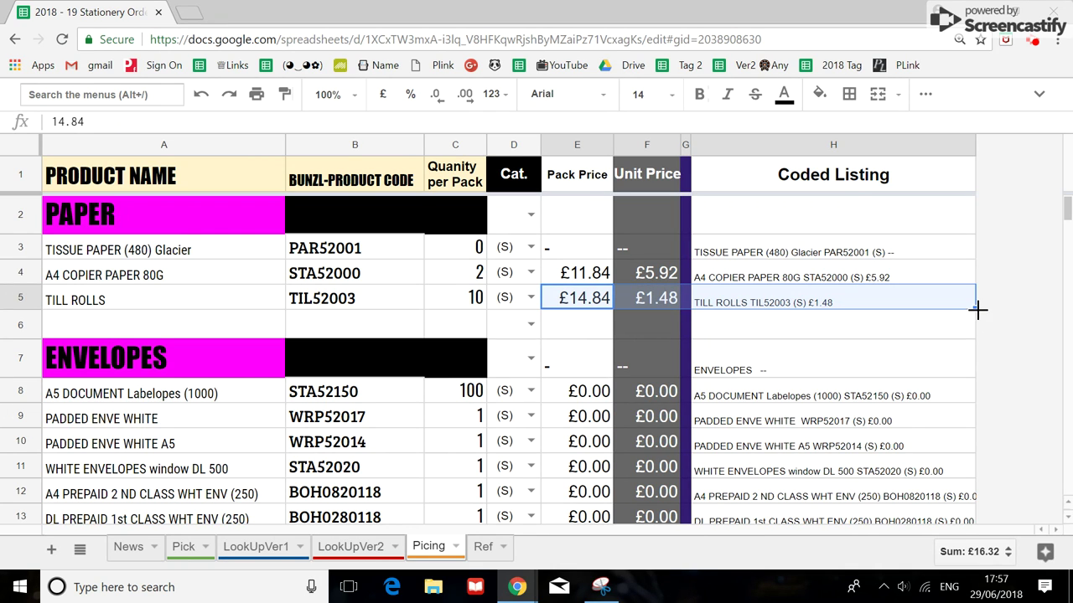
pyautogui.moveTo(974, 309); pyautogui.dragTo(978, 333)
# Clear the copied £14.84 pack price from E6 and reselect TILL ROLLS' unit price through coded listing.
pyautogui.click(573, 325)
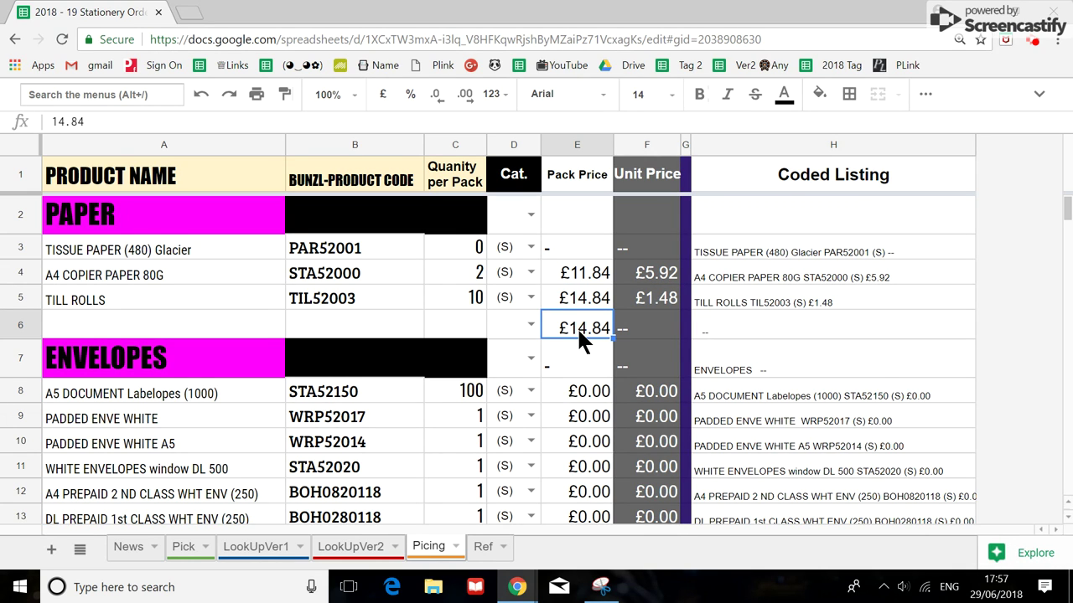
pyautogui.press('Delete')
pyautogui.click(637, 300)
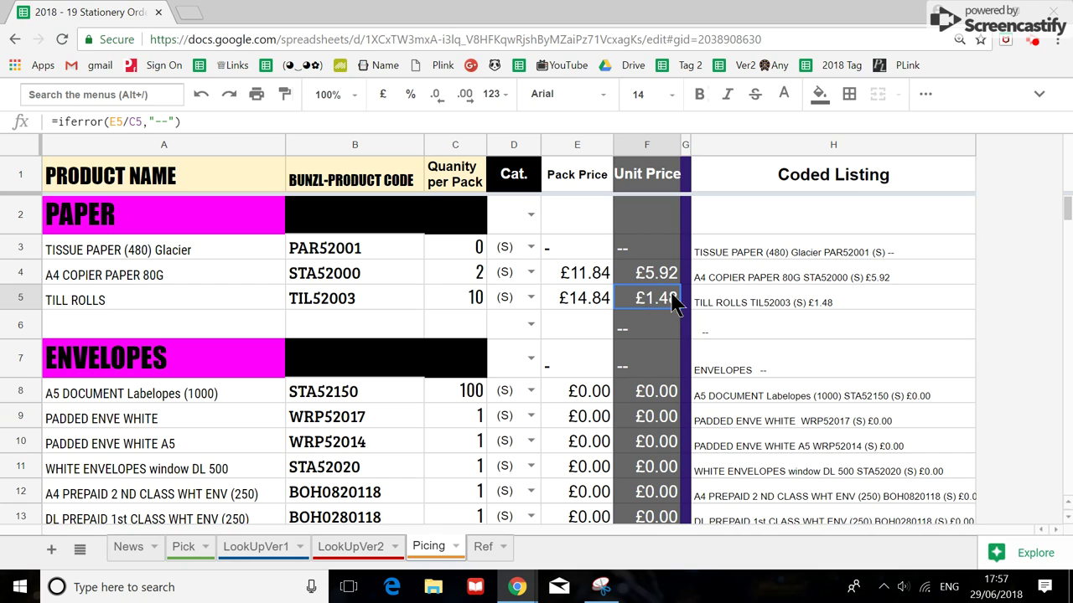
pyautogui.moveTo(641, 303); pyautogui.dragTo(956, 331)
# Fill row 6 with product Pink Paper, code Demo 12345 and 5 per pack.
pyautogui.click(92, 335)
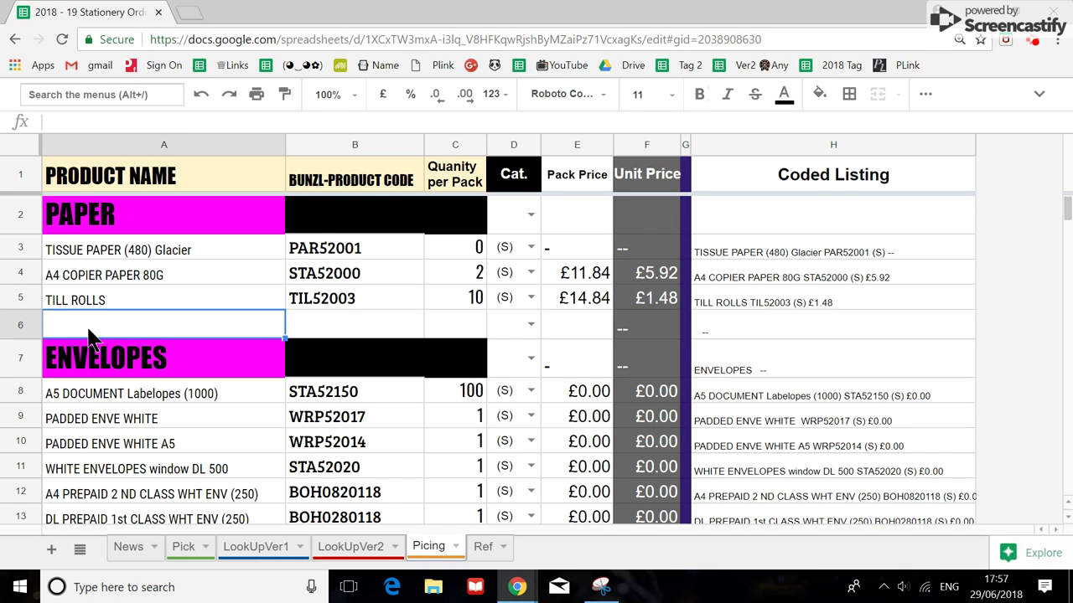
pyautogui.write('Pink')
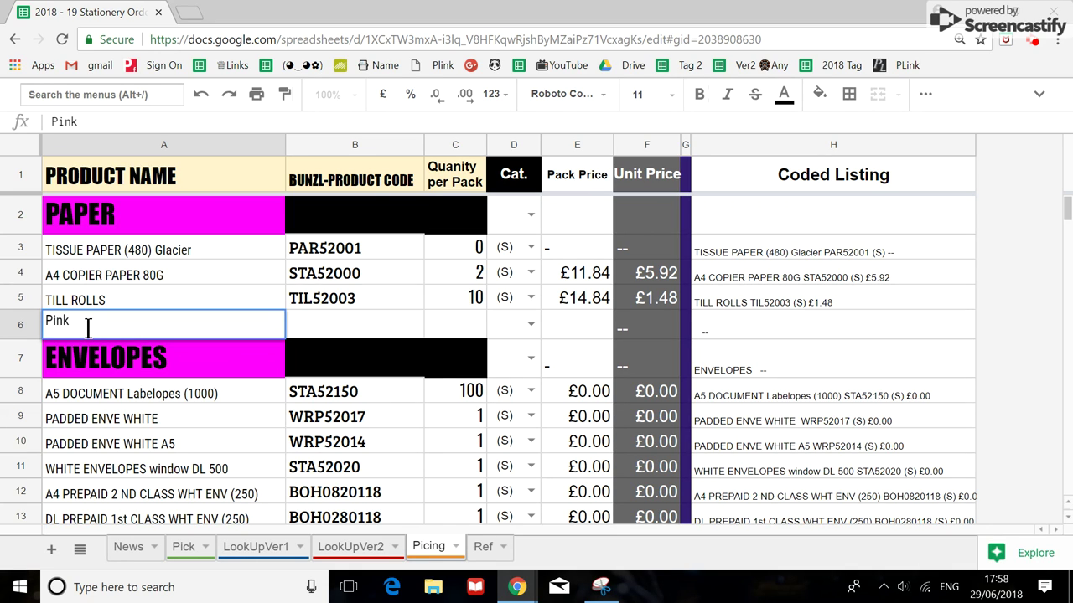
pyautogui.write(' Paper')
pyautogui.click(339, 334)
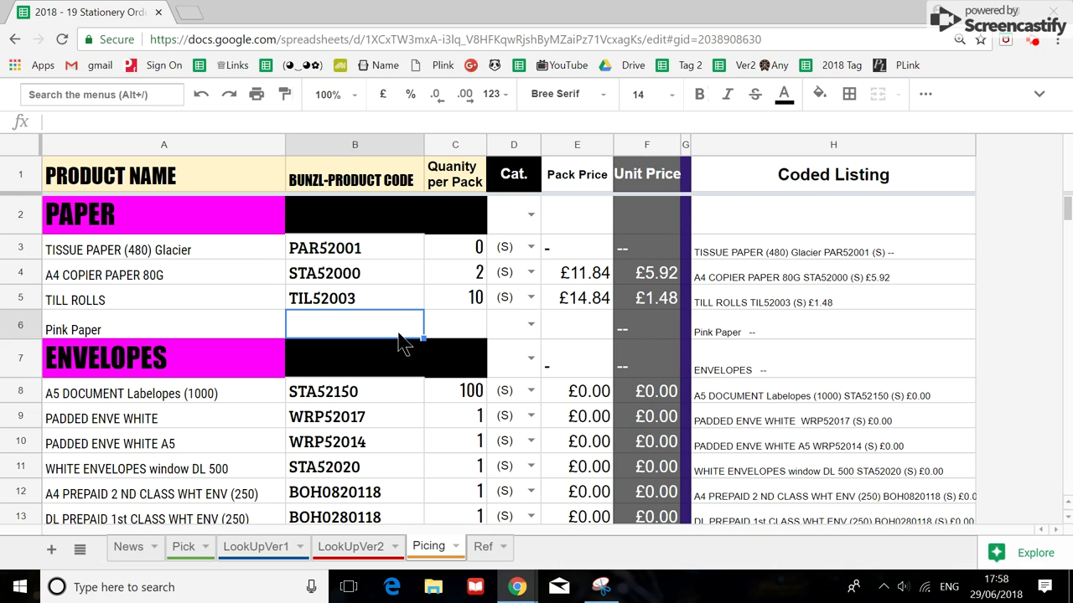
pyautogui.write('D')
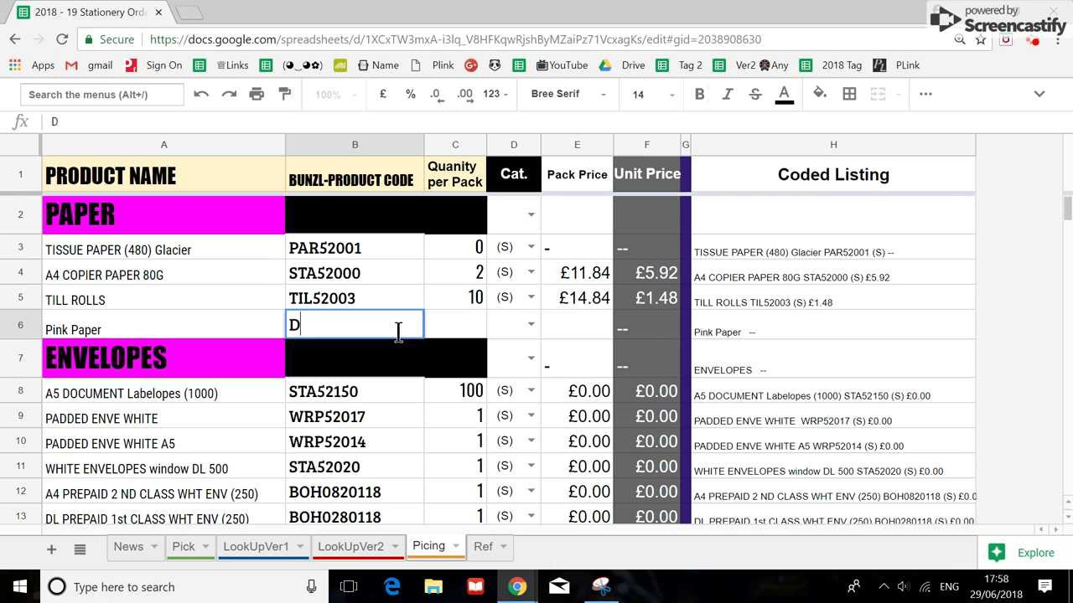
pyautogui.write('emo 12345')
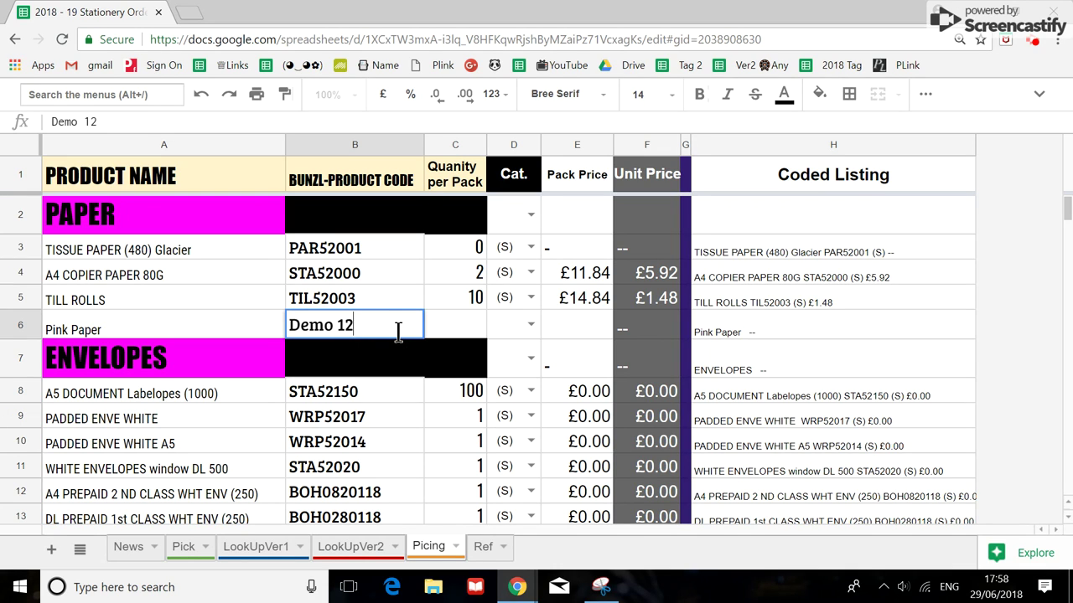
pyautogui.click(451, 327)
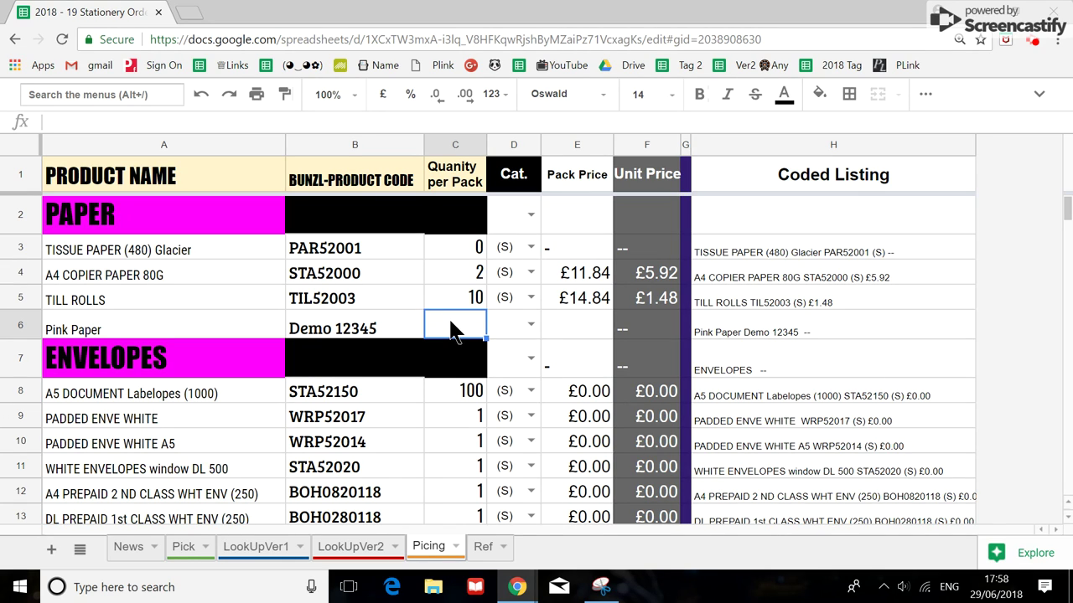
pyautogui.write('5')
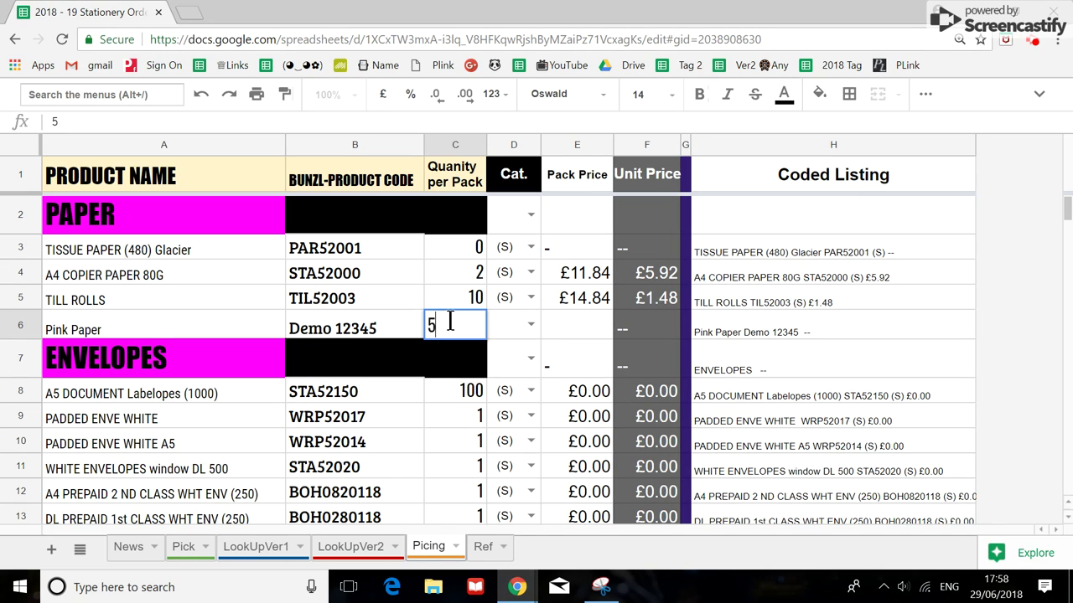
pyautogui.click(508, 328)
pyautogui.click(471, 329)
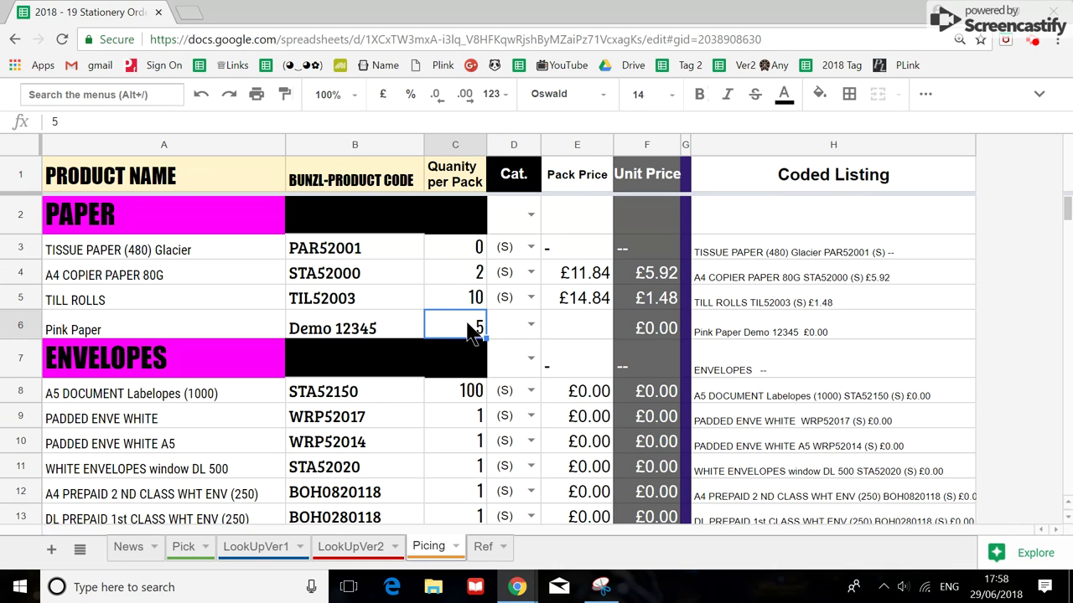
pyautogui.click(531, 325)
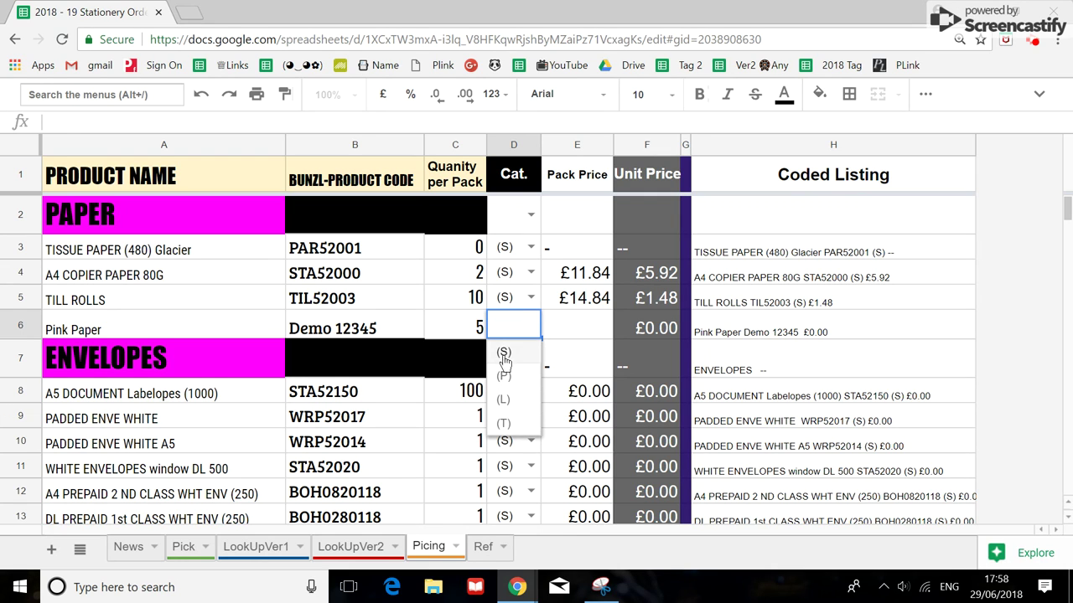
# Set Pink Paper's category to (S), confirming the code against the Ref sheet.
pyautogui.click(503, 352)
pyautogui.click(484, 547)
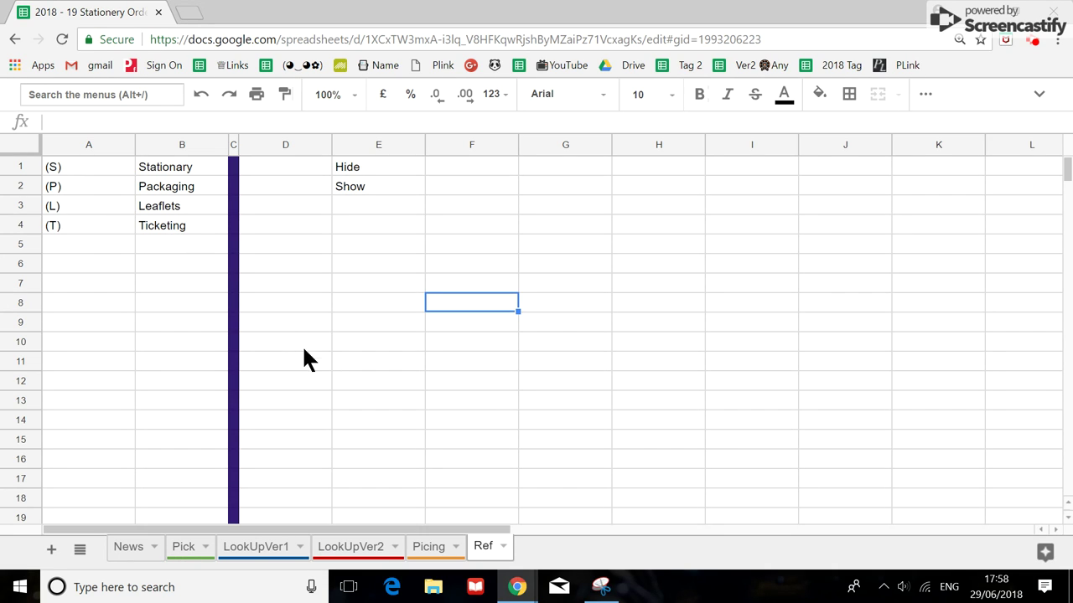
pyautogui.click(433, 544)
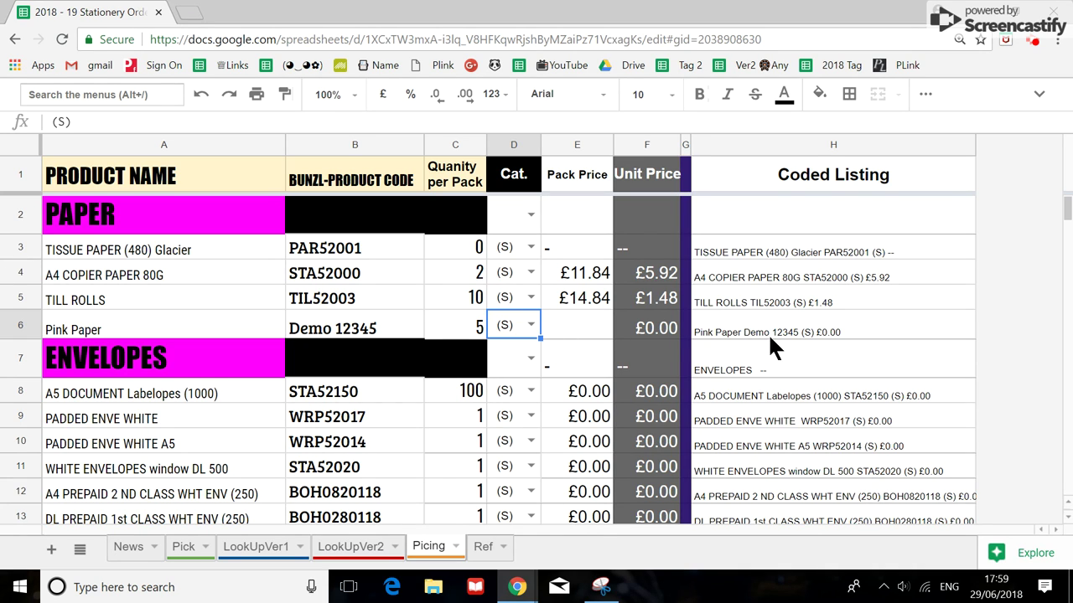
# Give Pink Paper a 10.00 pack price and review its unit price and coded listing formulas.
pyautogui.click(579, 327)
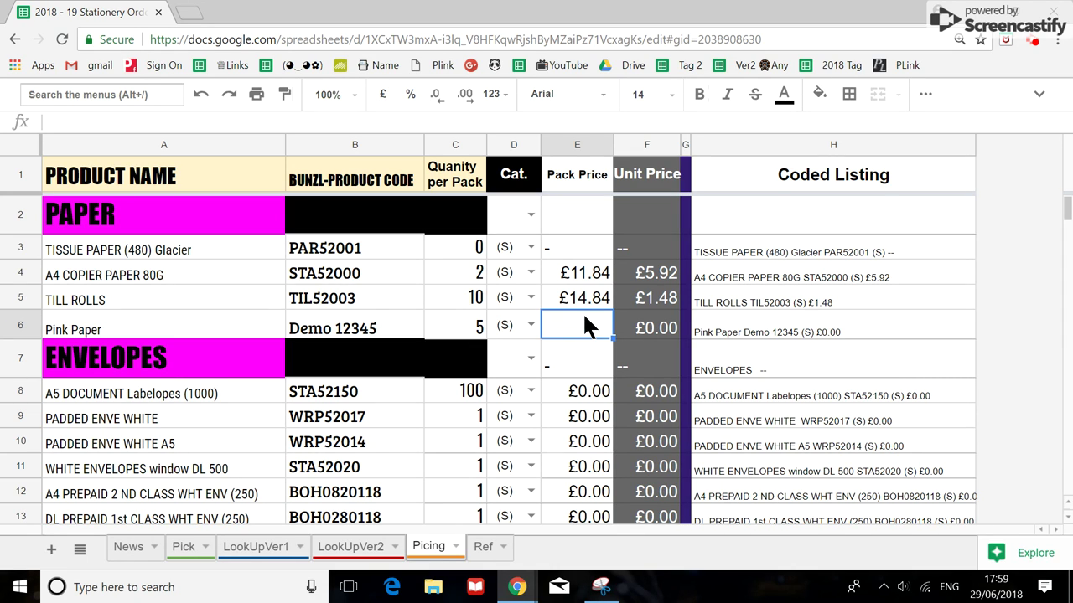
pyautogui.write('10.00')
pyautogui.press('Return')
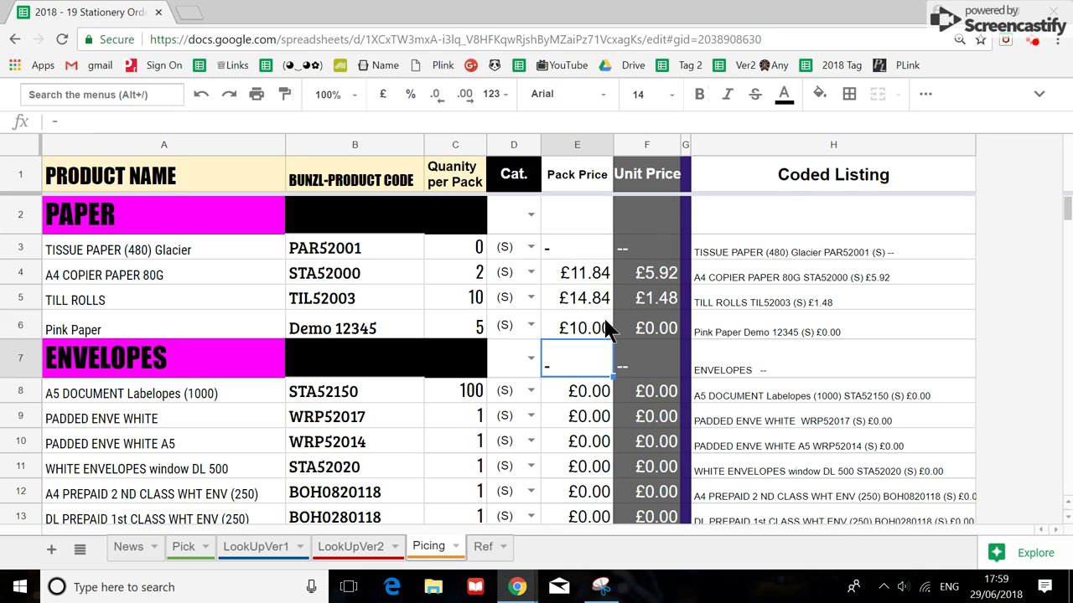
pyautogui.click(667, 334)
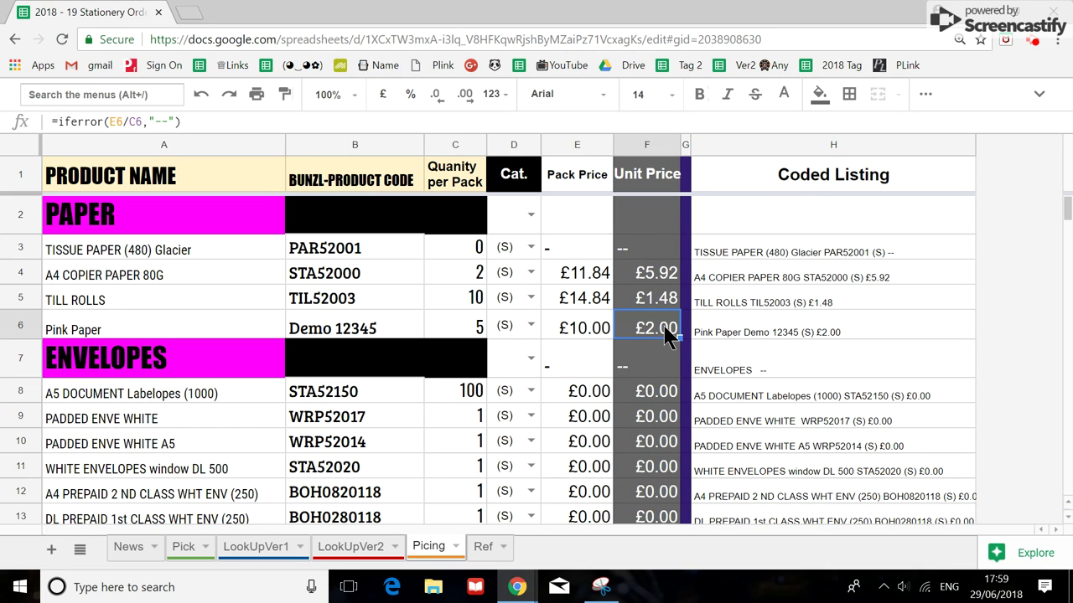
pyautogui.click(567, 321)
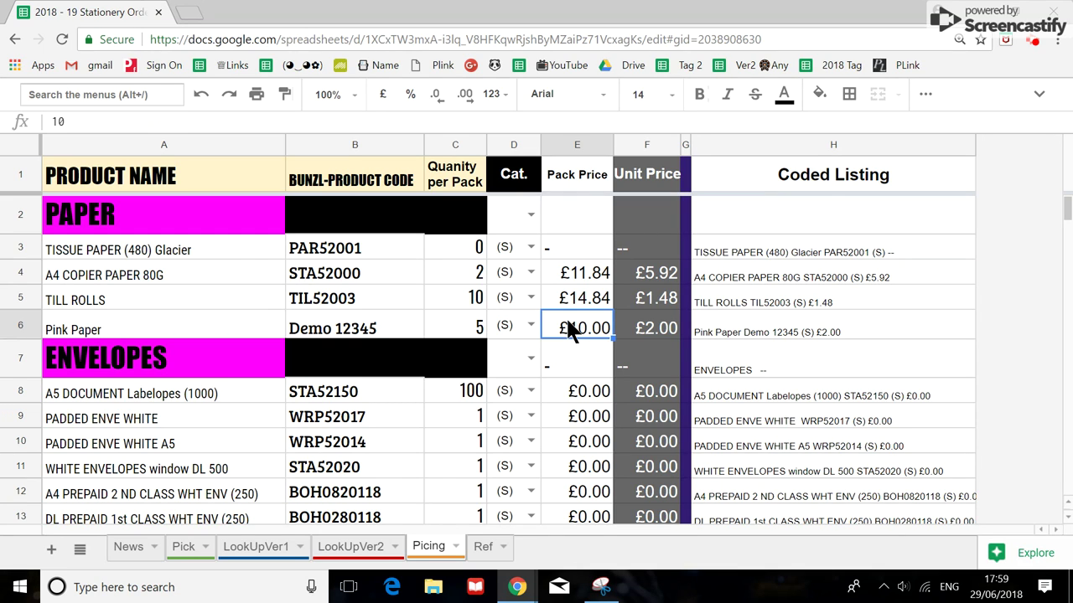
pyautogui.click(465, 331)
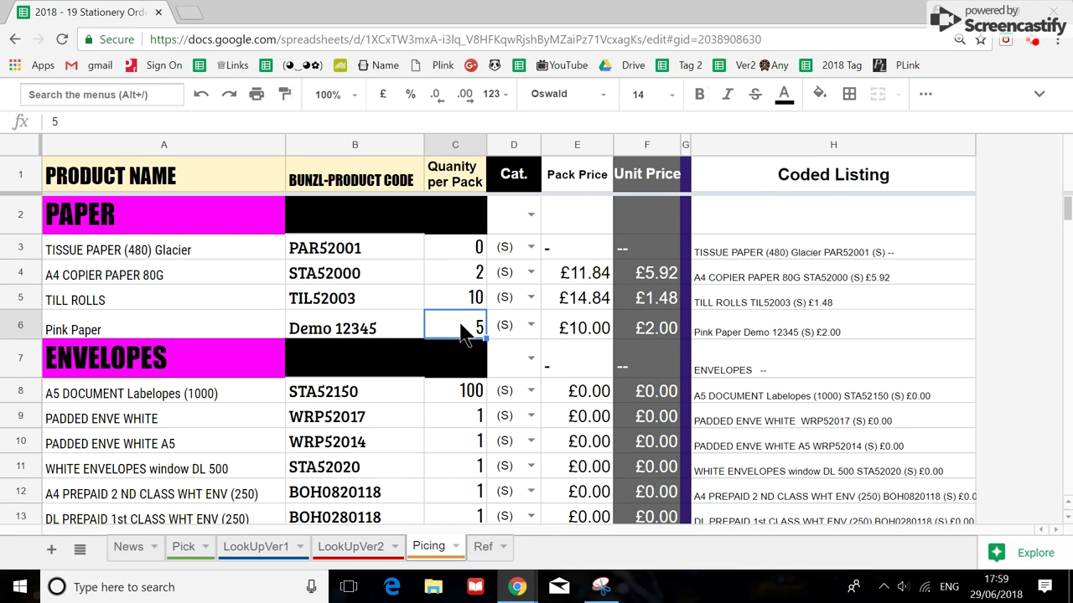
pyautogui.click(658, 334)
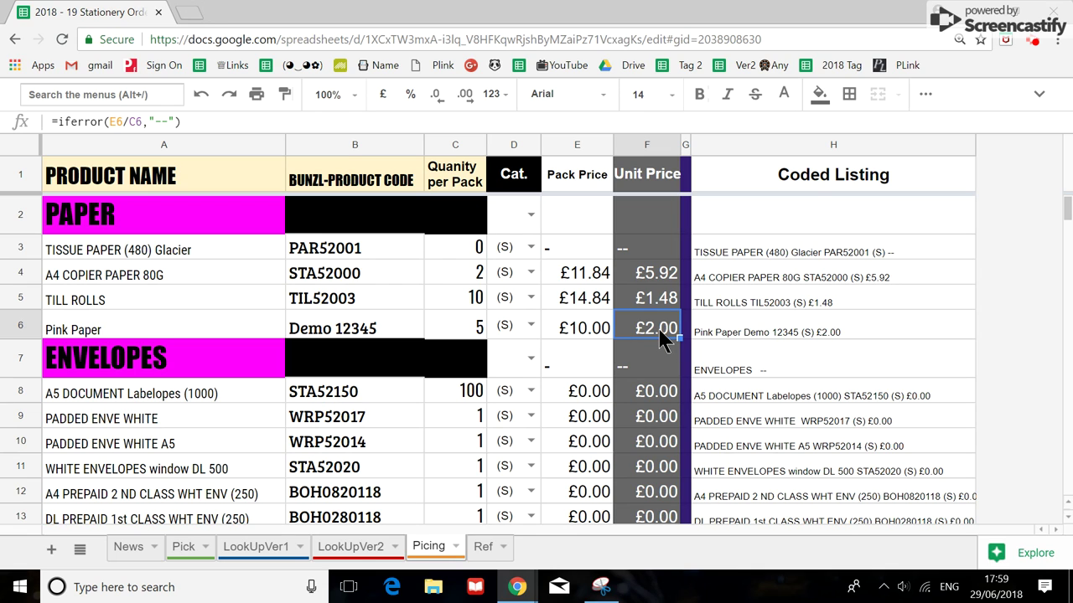
pyautogui.click(737, 331)
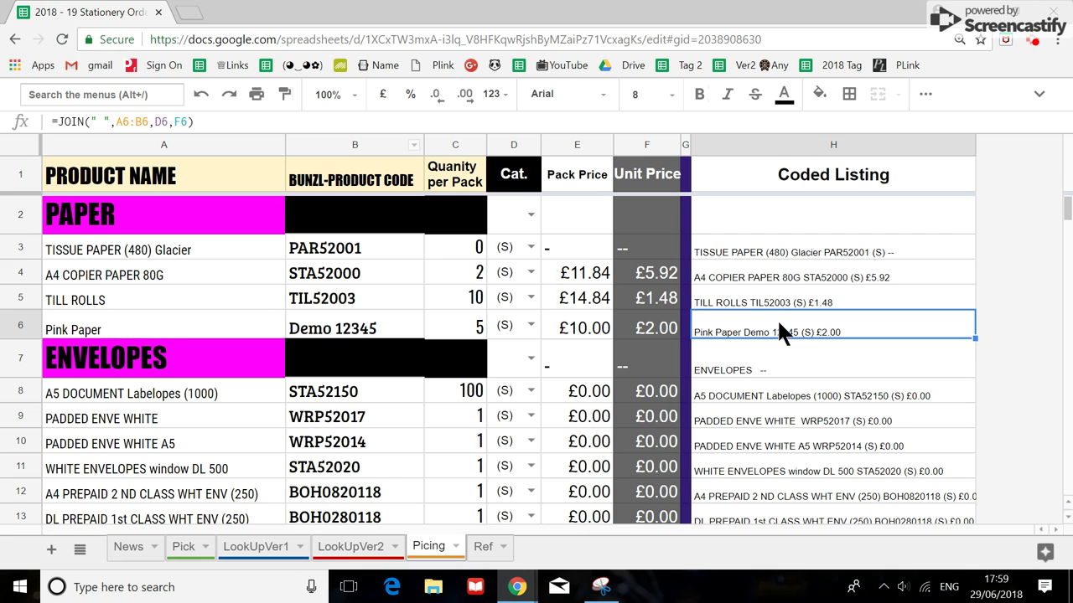
# Zoom the sheet to 200% to review the row, then back to 100%.
pyautogui.click(327, 94)
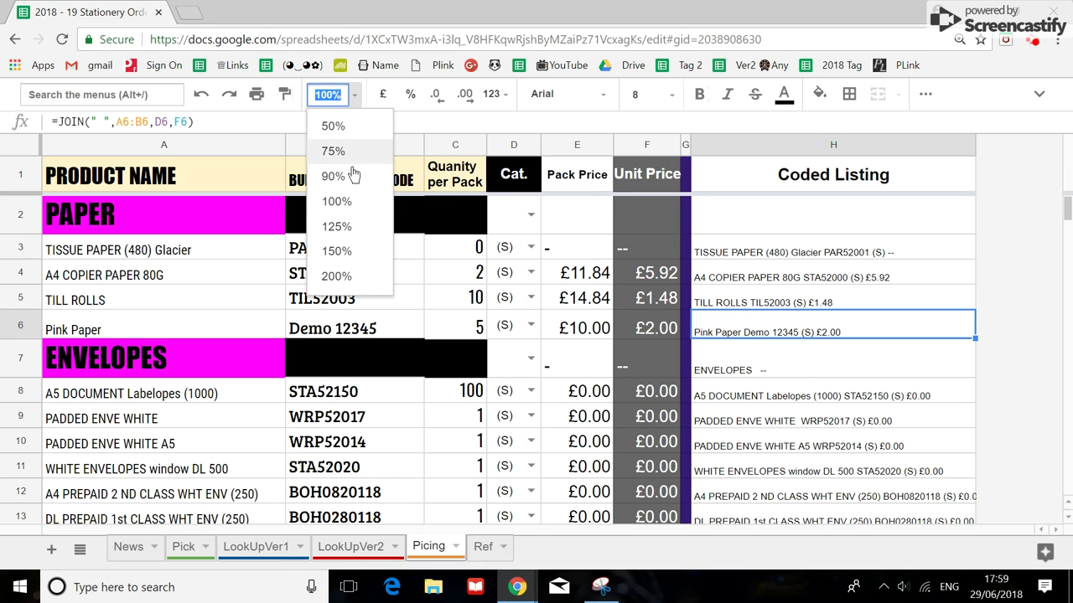
pyautogui.click(336, 277)
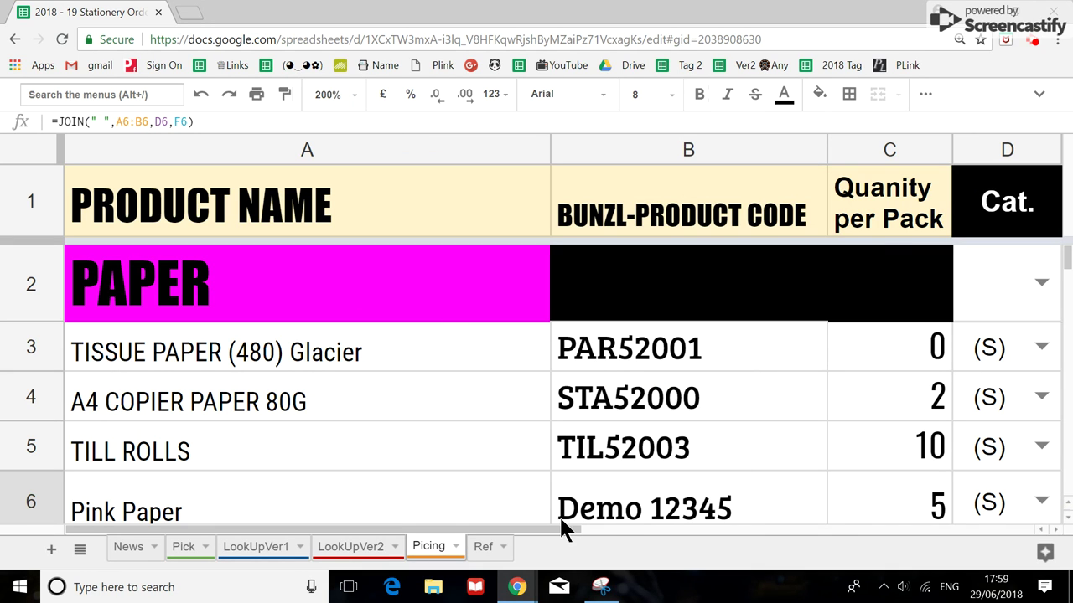
pyautogui.moveTo(554, 530); pyautogui.dragTo(957, 535)
pyautogui.scroll(-1, 759, 416)
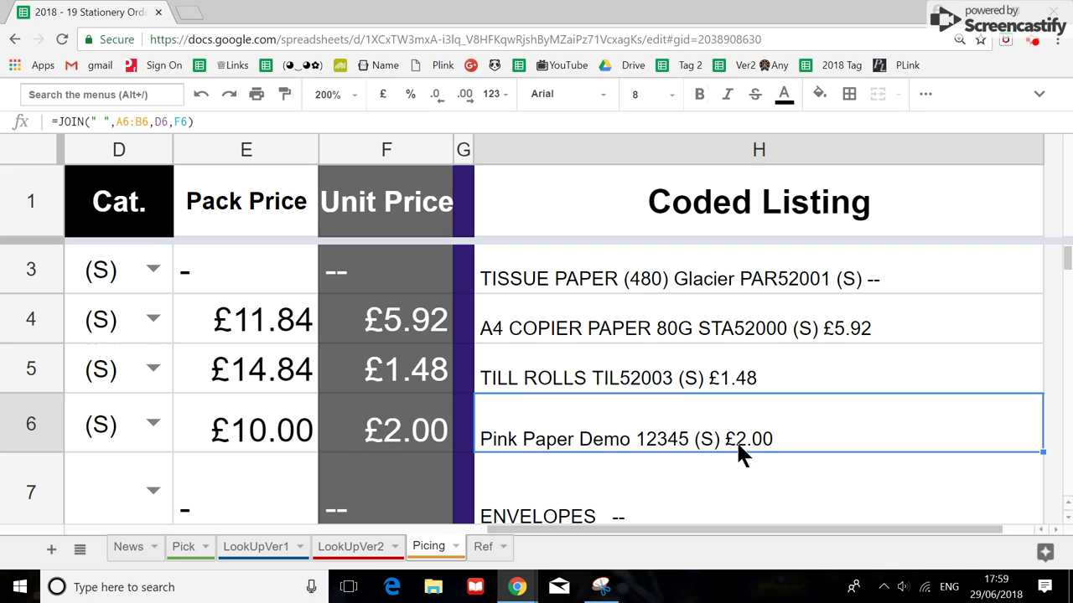
pyautogui.moveTo(750, 526); pyautogui.dragTo(444, 516)
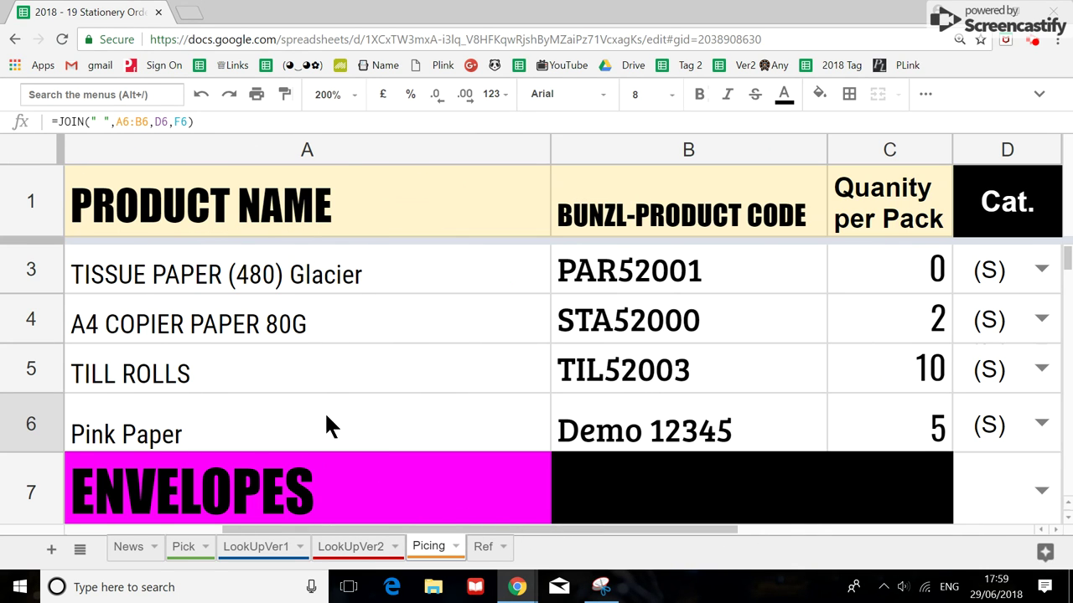
pyautogui.click(327, 94)
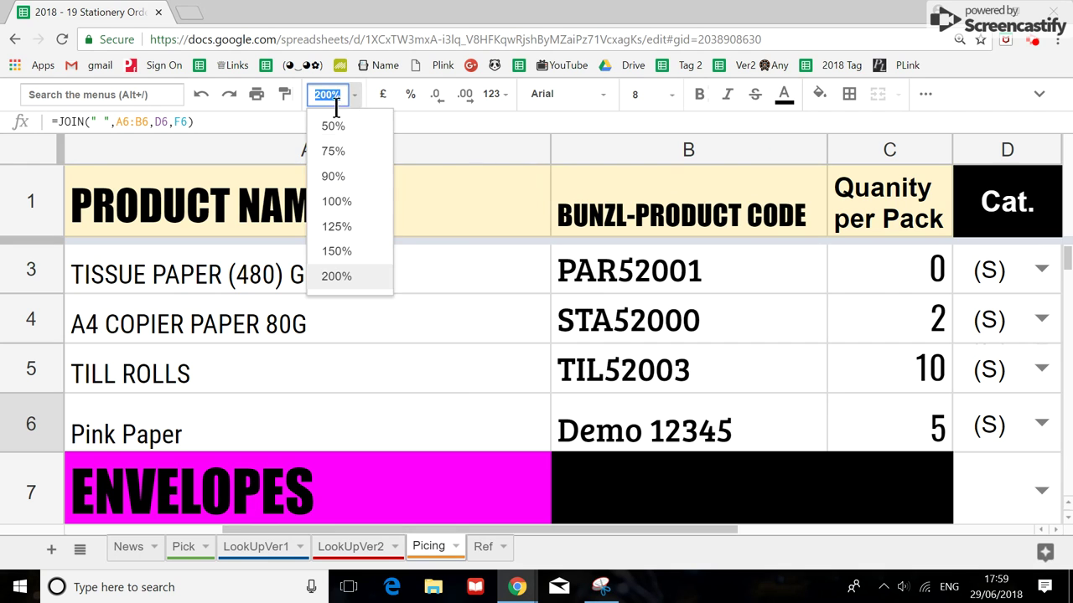
pyautogui.click(332, 206)
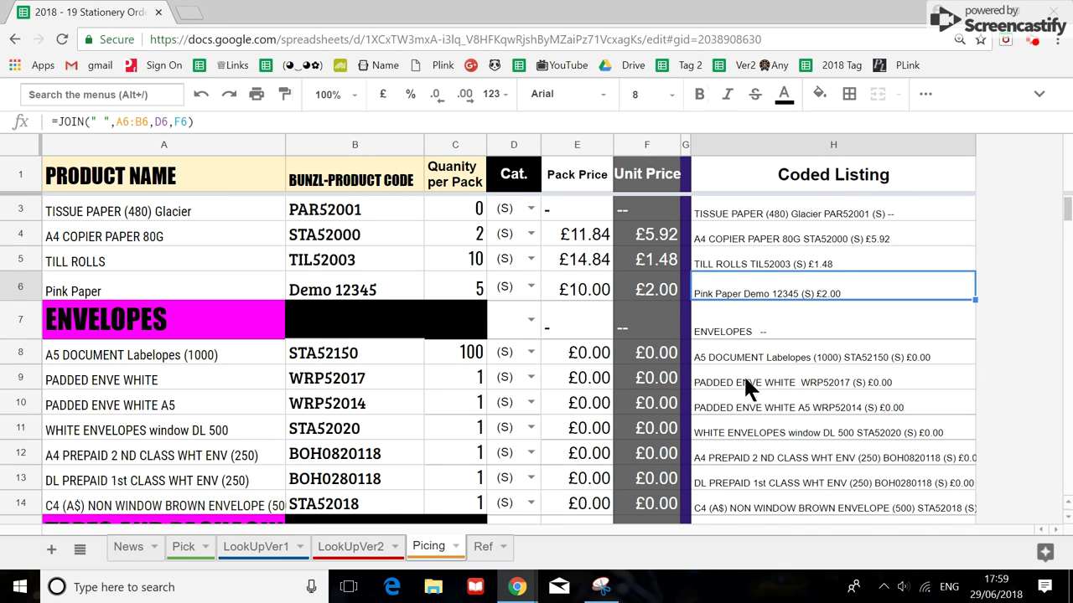
pyautogui.scroll(1, 742, 368)
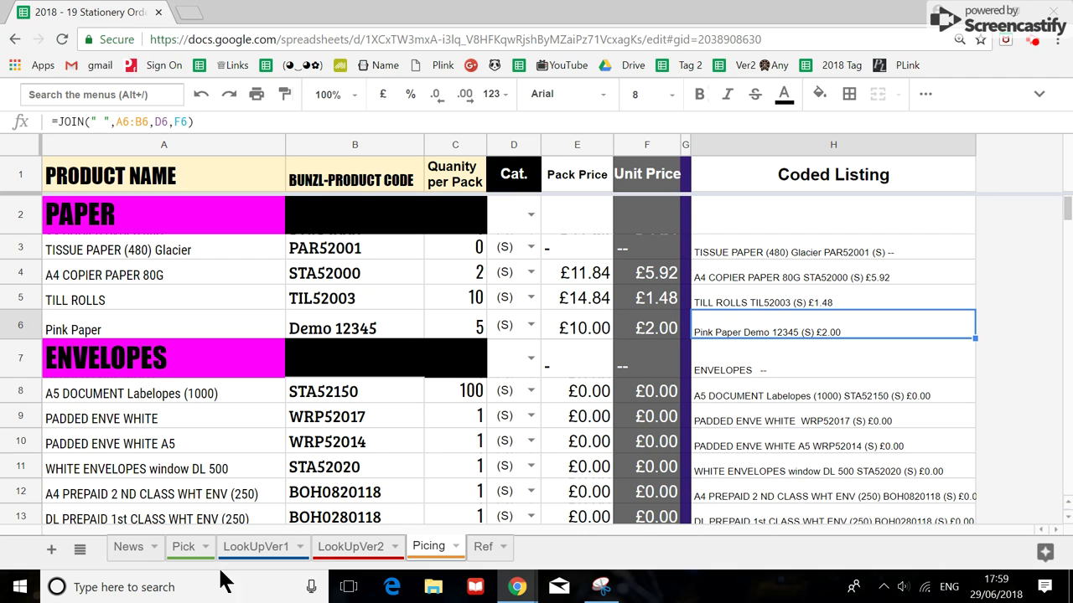
# On the Pick sheet, order 2 of Pink Paper Demo 12345 for the Music Sheet Parper order.
pyautogui.click(183, 546)
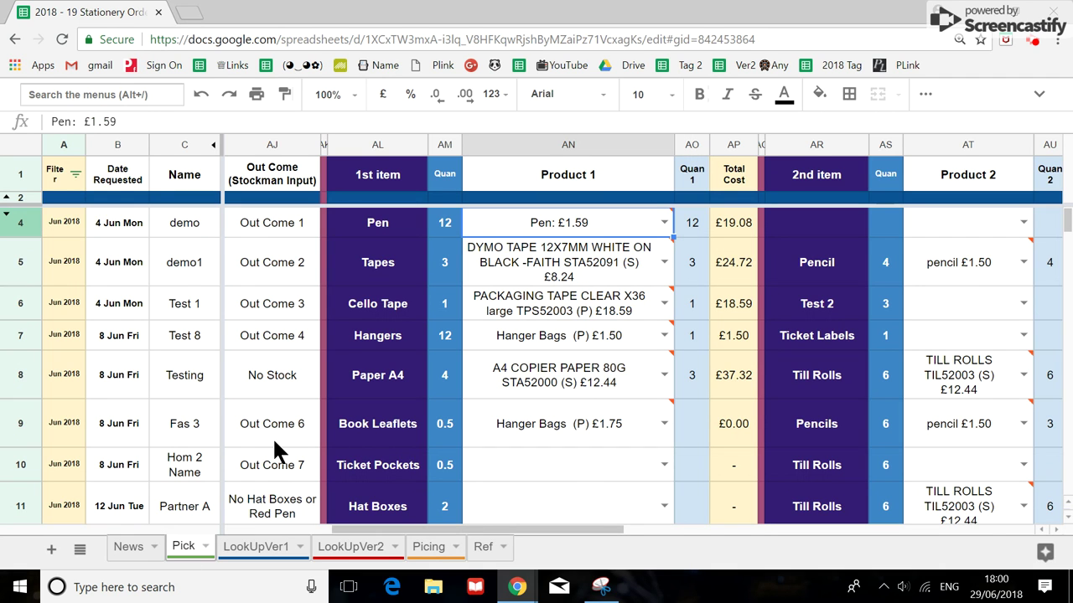
pyautogui.scroll(-5, 278, 447)
pyautogui.scroll(2, 486, 440)
pyautogui.click(528, 453)
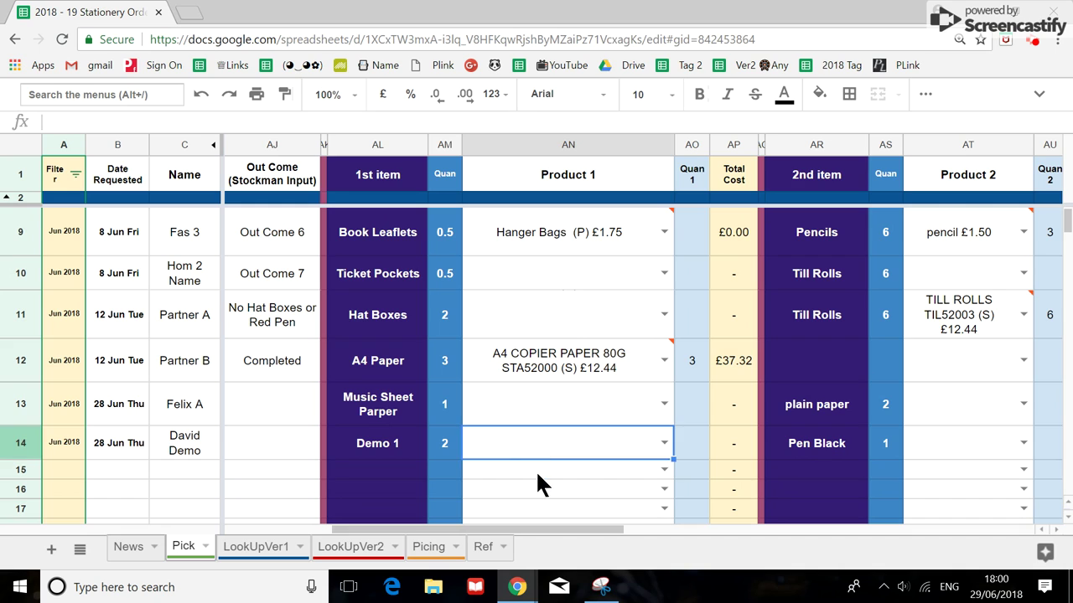
pyautogui.click(550, 419)
pyautogui.write('p')
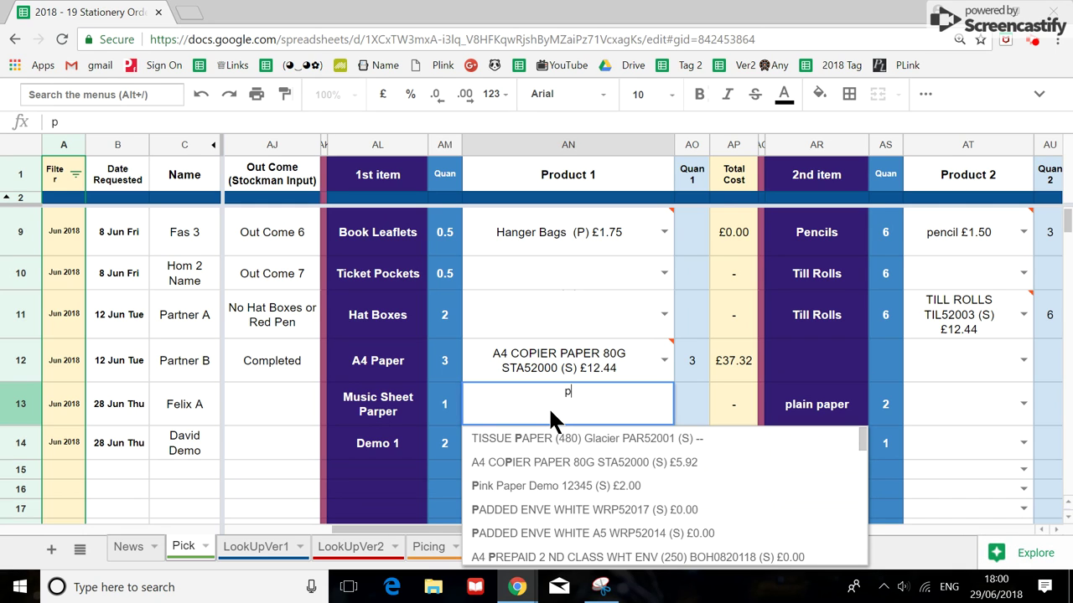
pyautogui.write('ink')
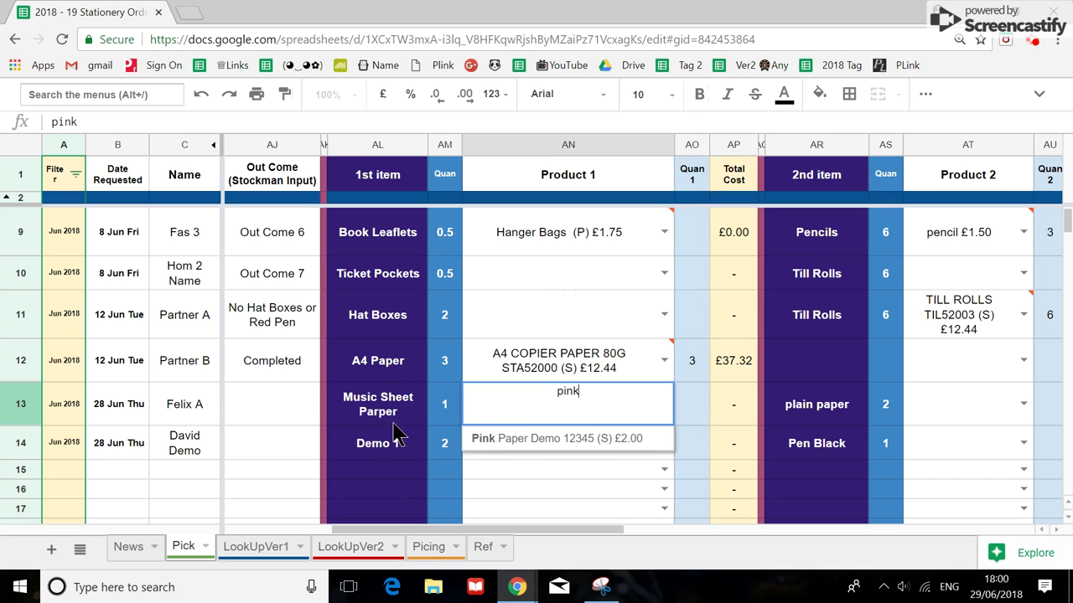
pyautogui.click(590, 439)
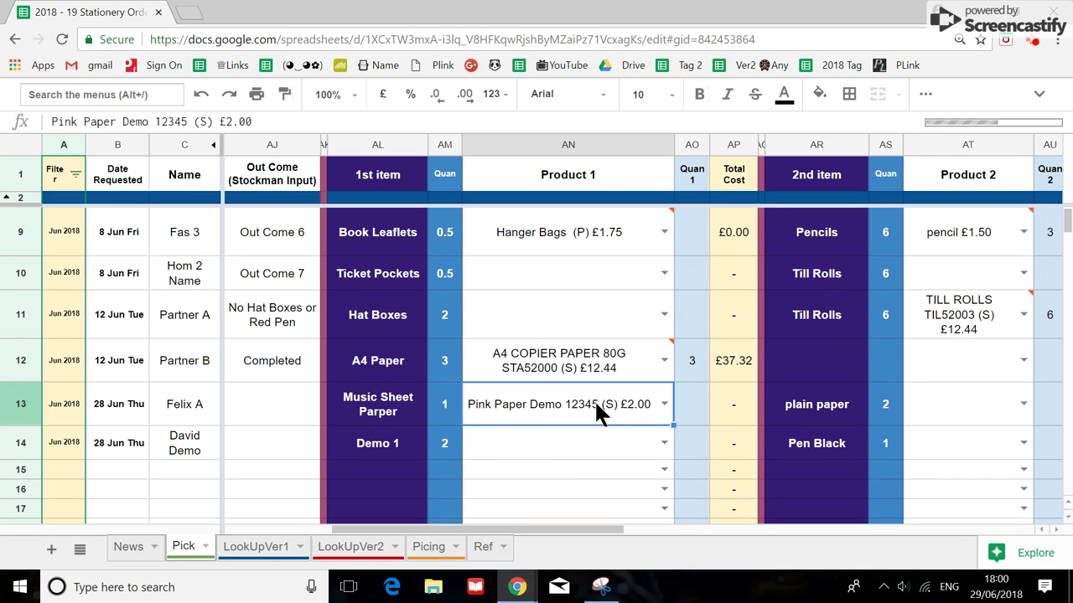
pyautogui.click(696, 409)
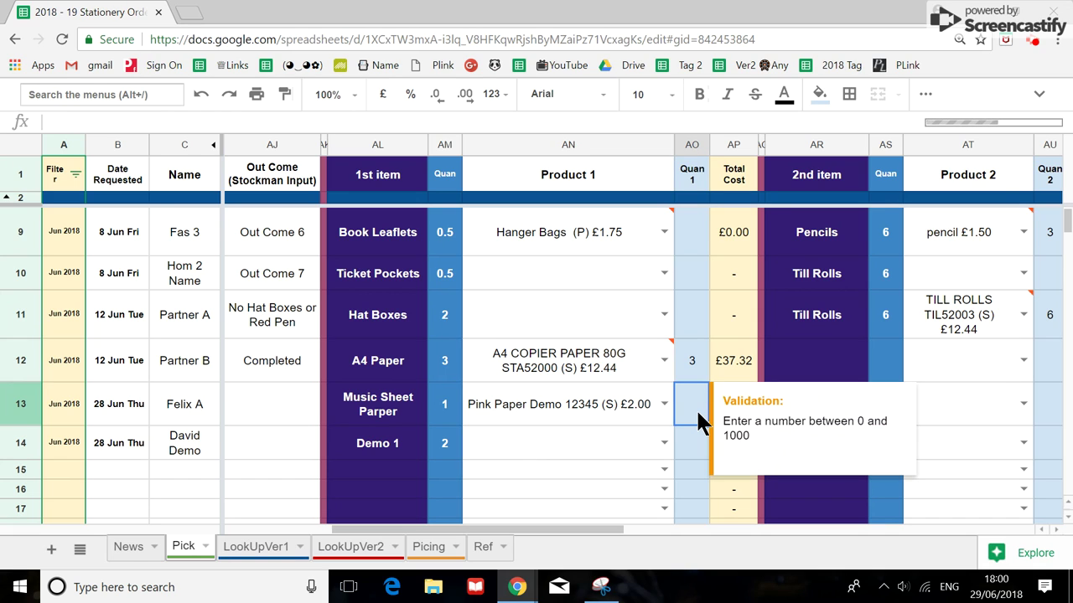
pyautogui.write('2')
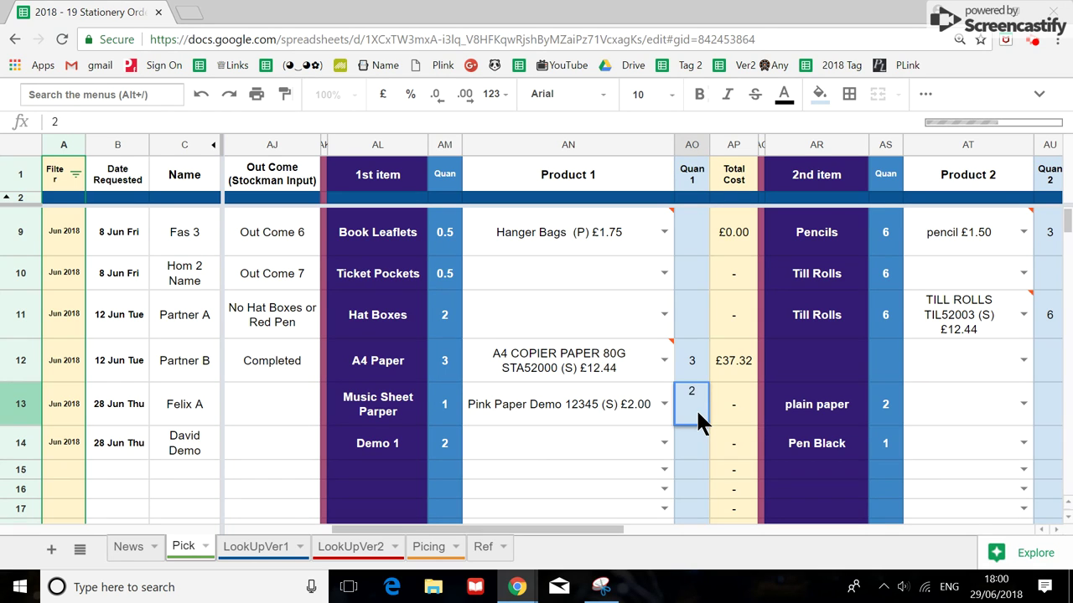
pyautogui.press('Return')
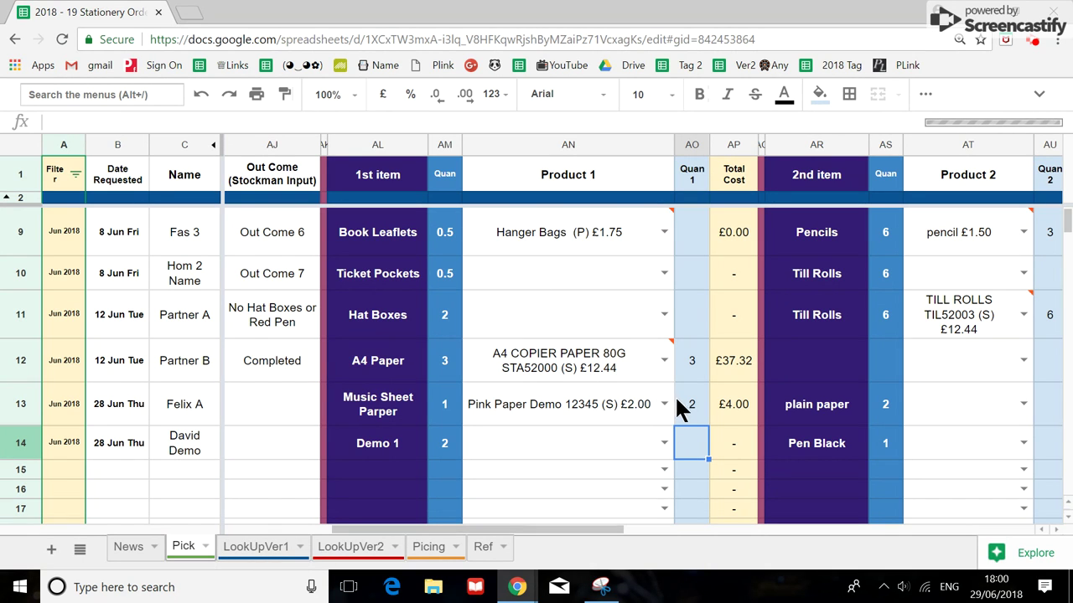
# Reprice Pink Paper's pack price on the Picing sheet to £14.
pyautogui.click(436, 558)
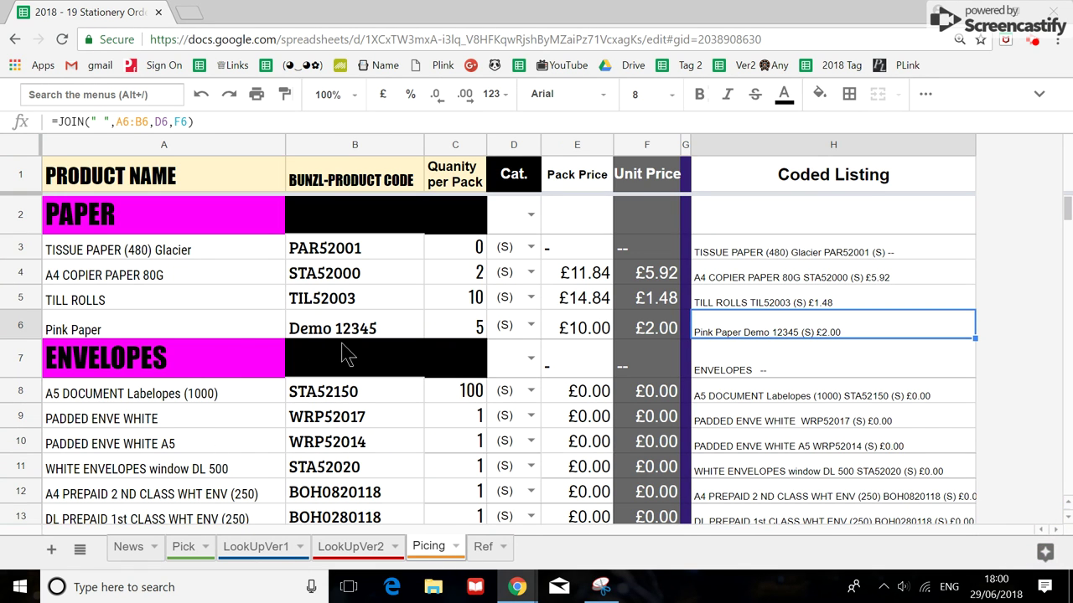
pyautogui.click(575, 329)
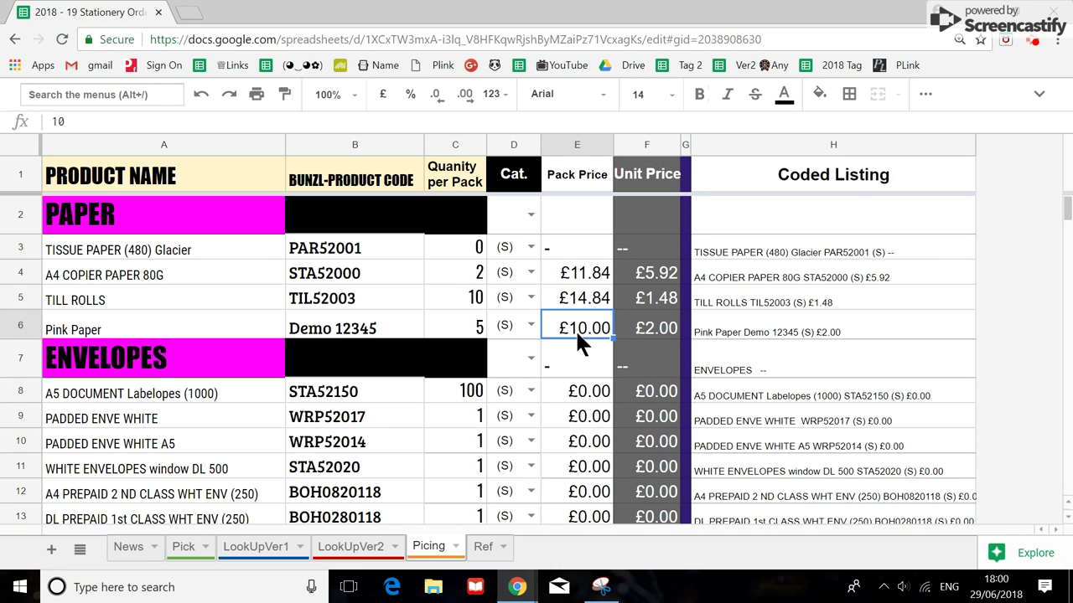
pyautogui.write('1')
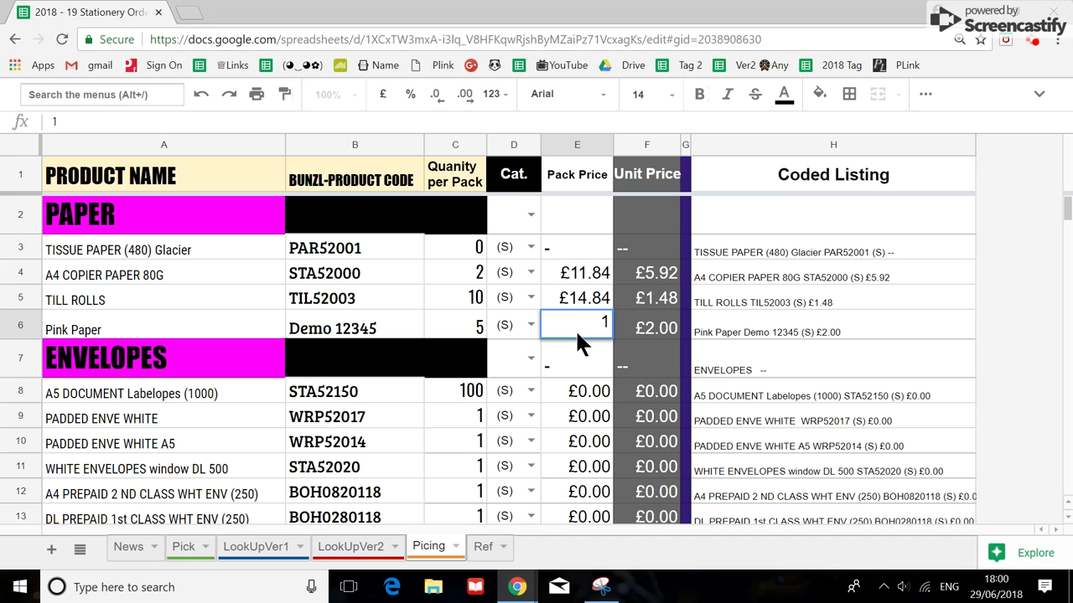
pyautogui.write('.')
pyautogui.press('BackSpace')
pyautogui.write('4')
pyautogui.press('Return')
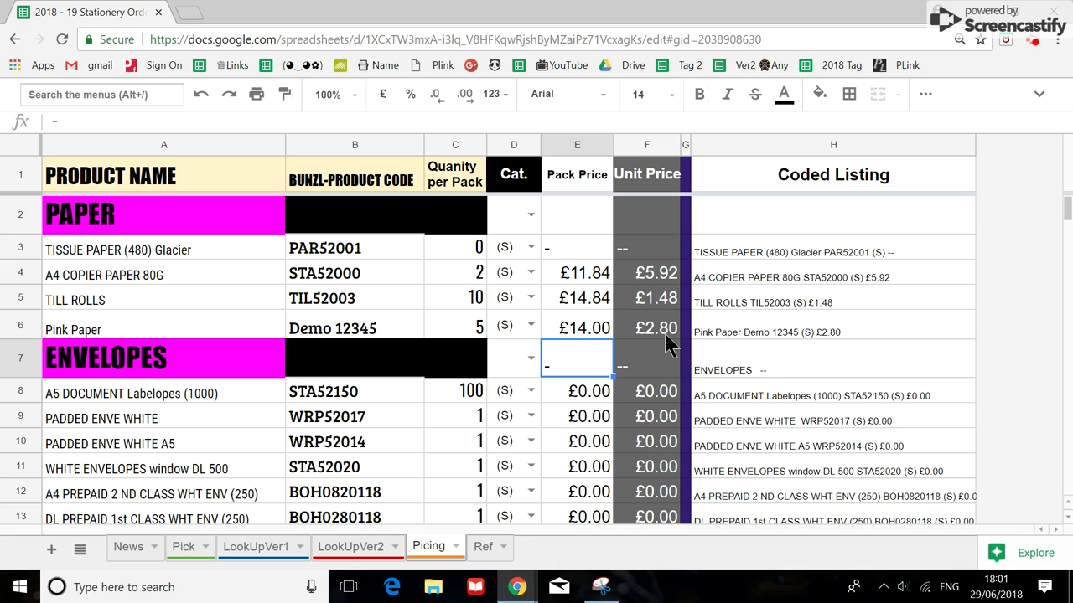
# Check Pink Paper's coded listing formula at 125% zoom, then return to 100%.
pyautogui.click(803, 335)
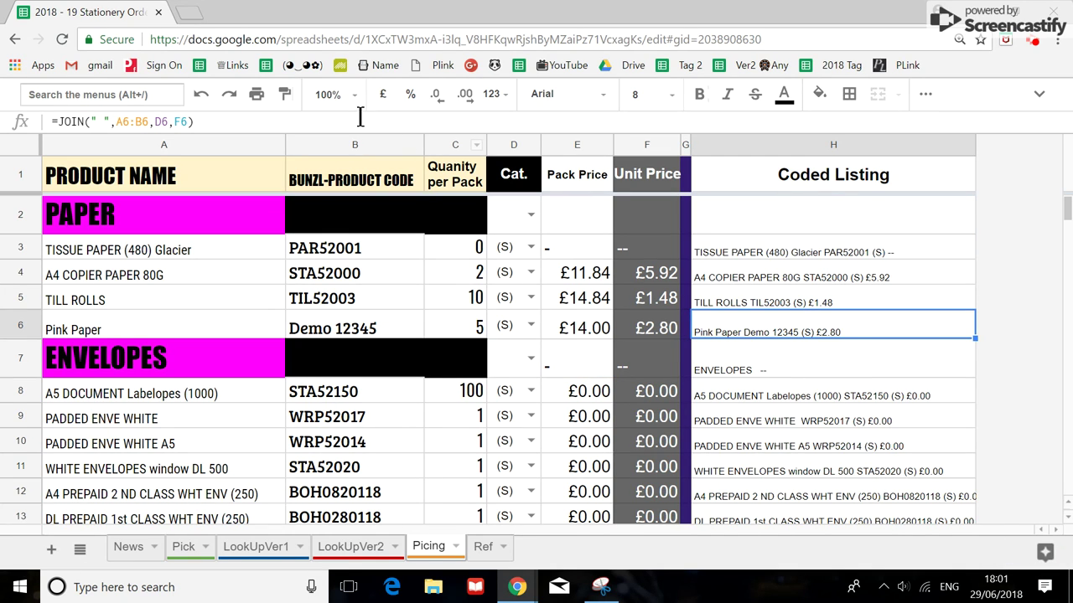
pyautogui.click(338, 94)
pyautogui.click(339, 228)
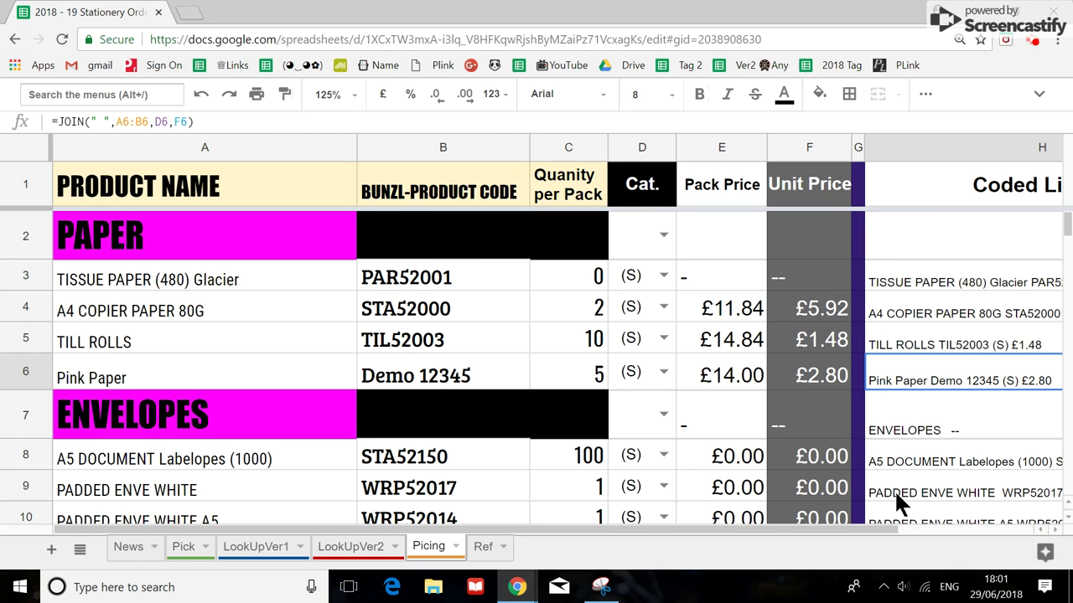
pyautogui.moveTo(830, 525); pyautogui.dragTo(944, 529)
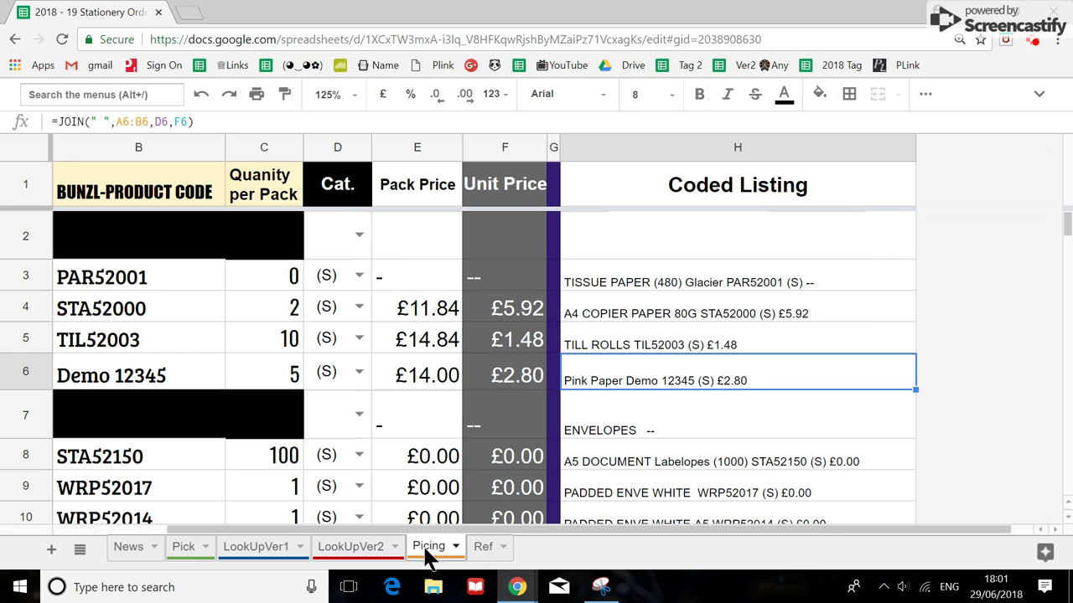
pyautogui.click(327, 94)
pyautogui.click(337, 201)
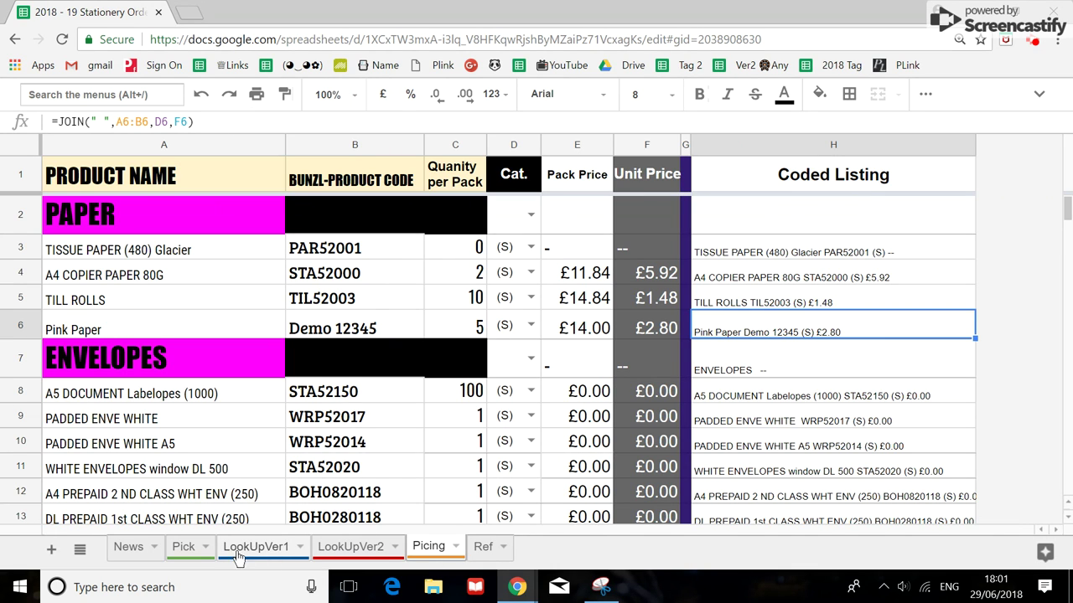
# On the Pick sheet, inspect the now-invalid Pink Paper entry in row 13.
pyautogui.click(178, 554)
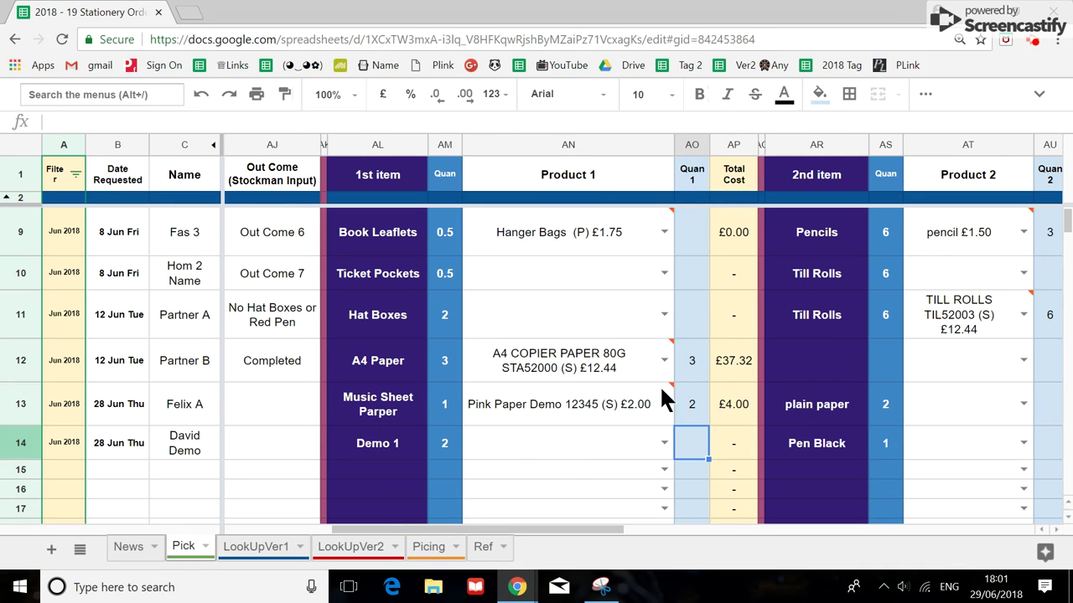
pyautogui.moveTo(633, 426)
pyautogui.click(626, 402)
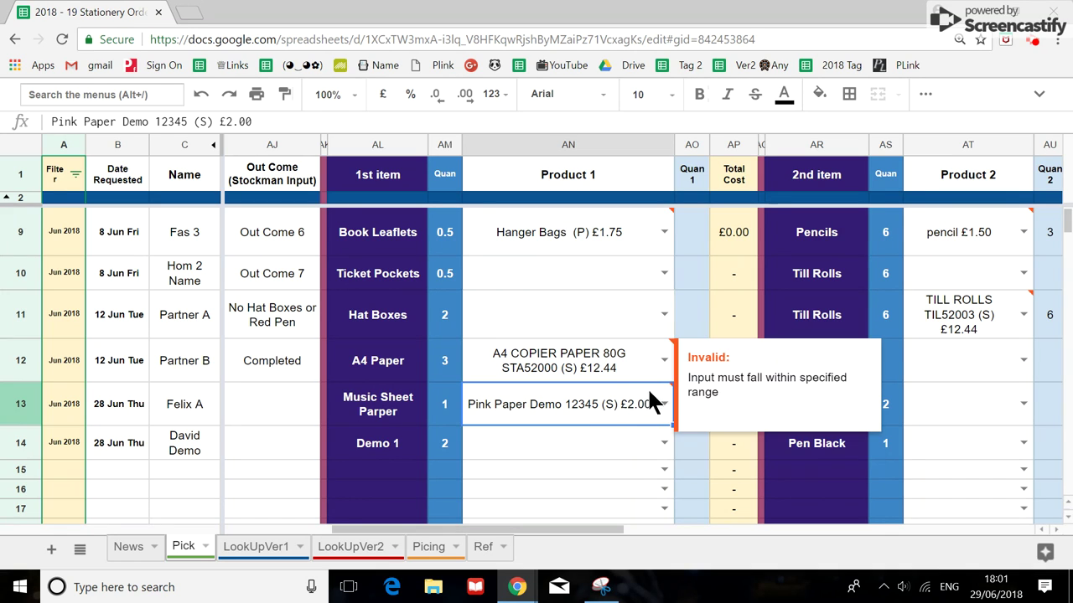
# Set row 14's Product 1 to Pink Paper Demo 12345 (S) £2.80 with quantity 5.
pyautogui.click(619, 444)
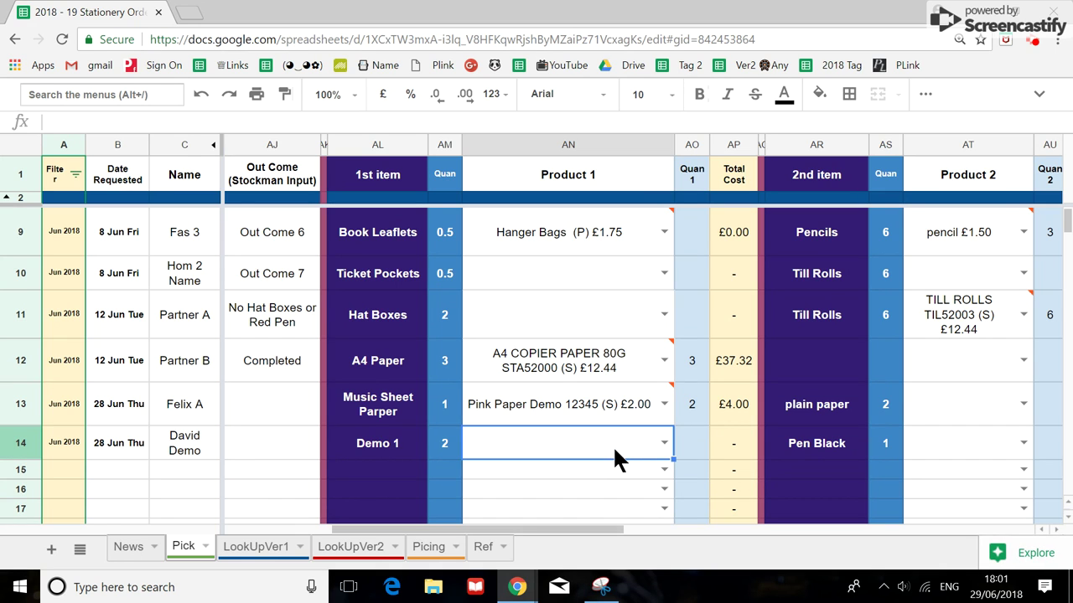
pyautogui.write('pin')
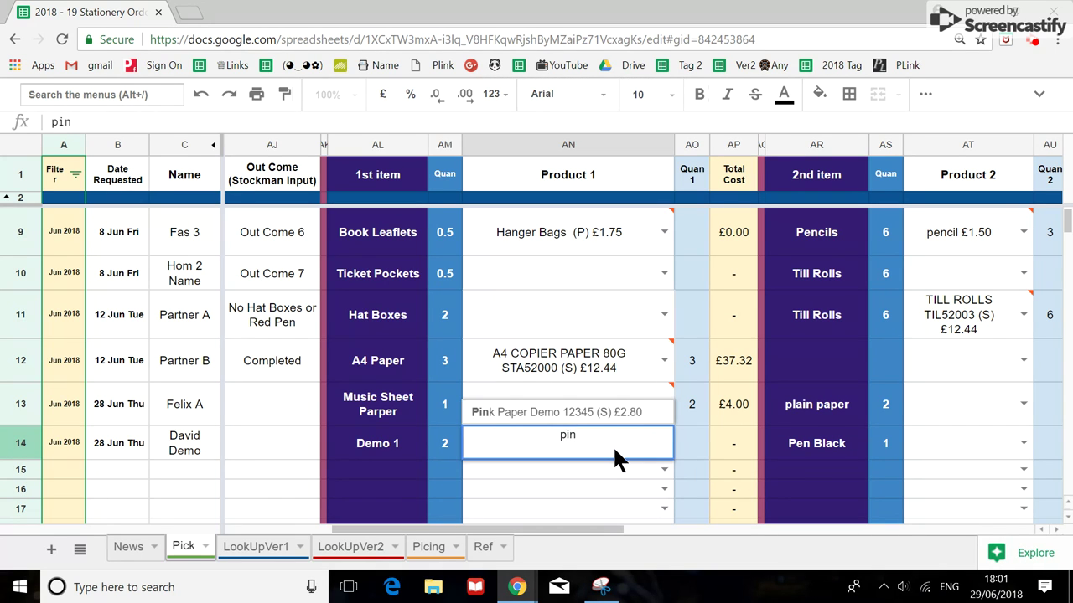
pyautogui.press('Down')
pyautogui.press('Return')
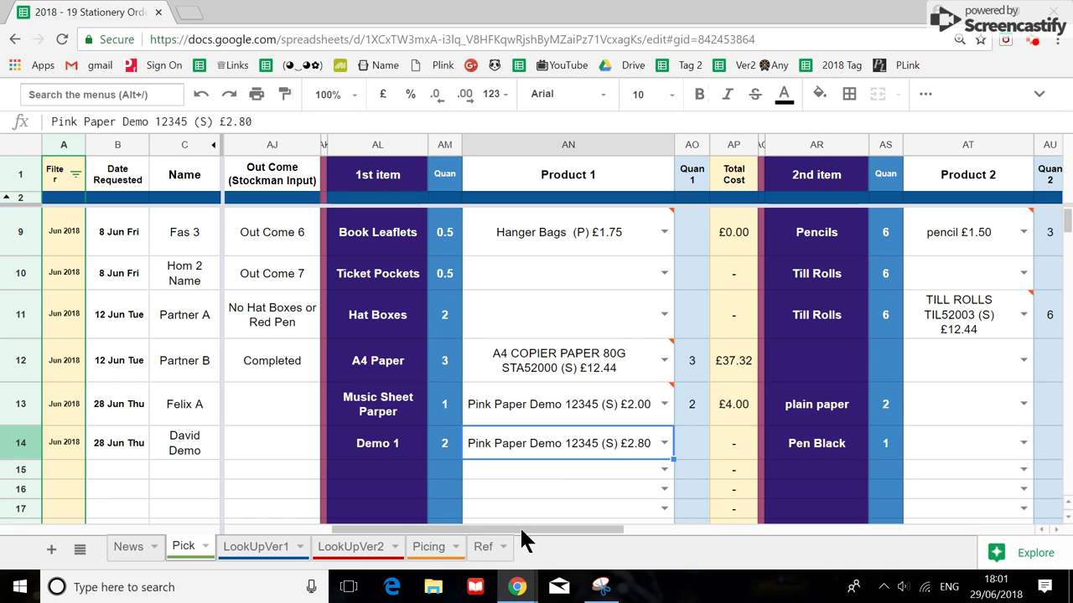
pyautogui.click(687, 441)
pyautogui.write('5')
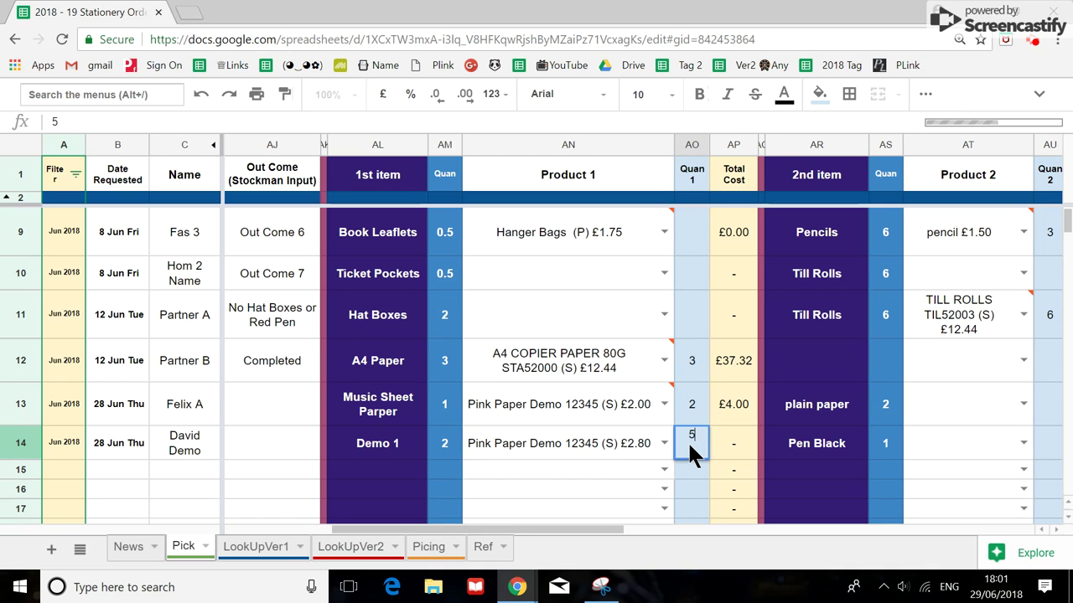
pyautogui.press('Return')
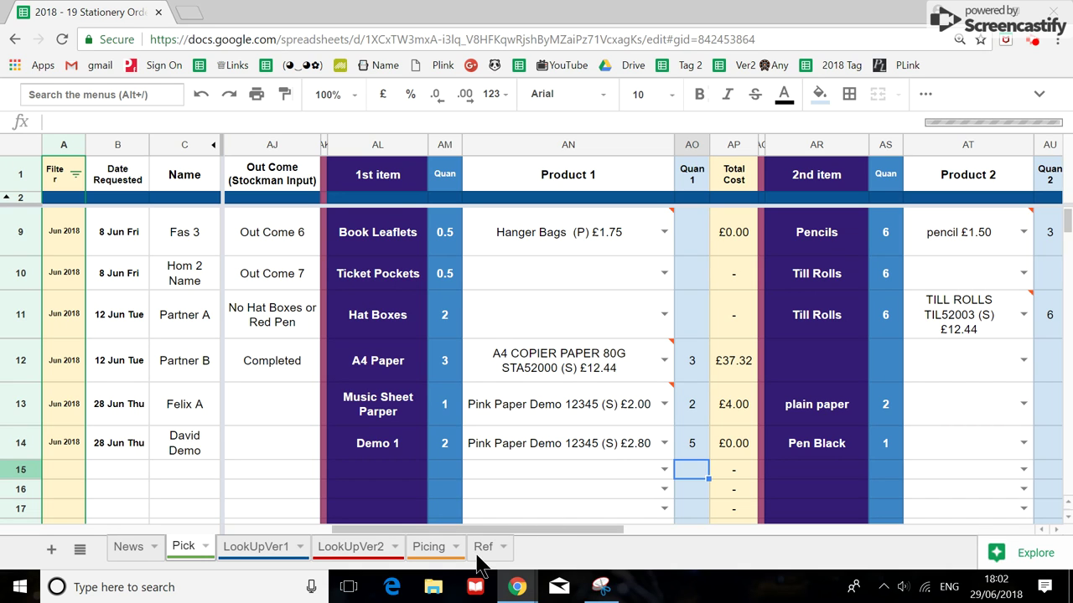
# After comparing with the Picing price list, raise row 14's Pink Paper quantity to 10 (£28.00).
pyautogui.click(442, 551)
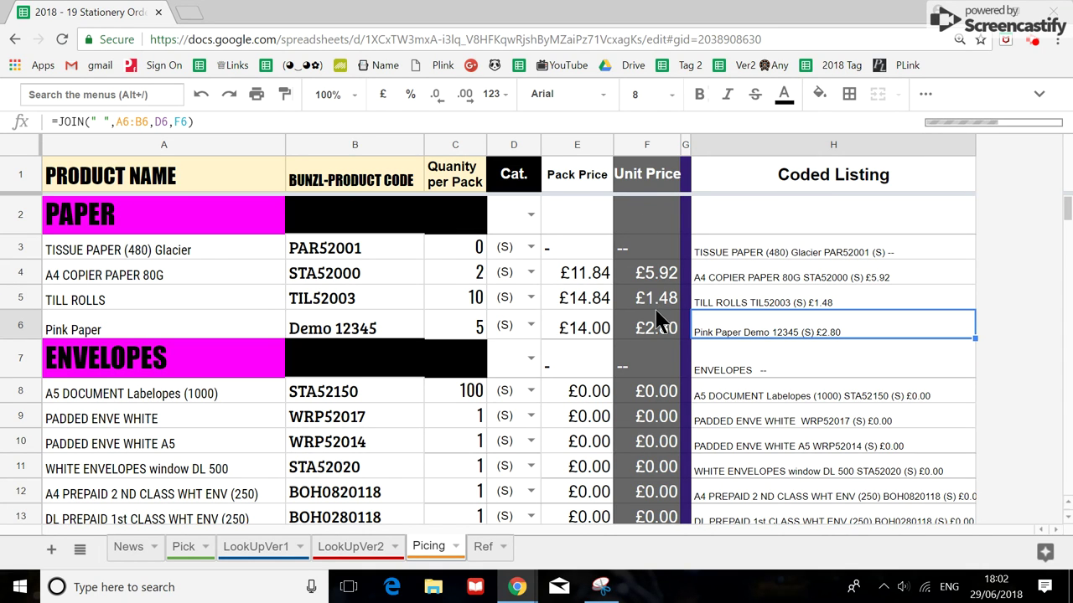
pyautogui.click(184, 546)
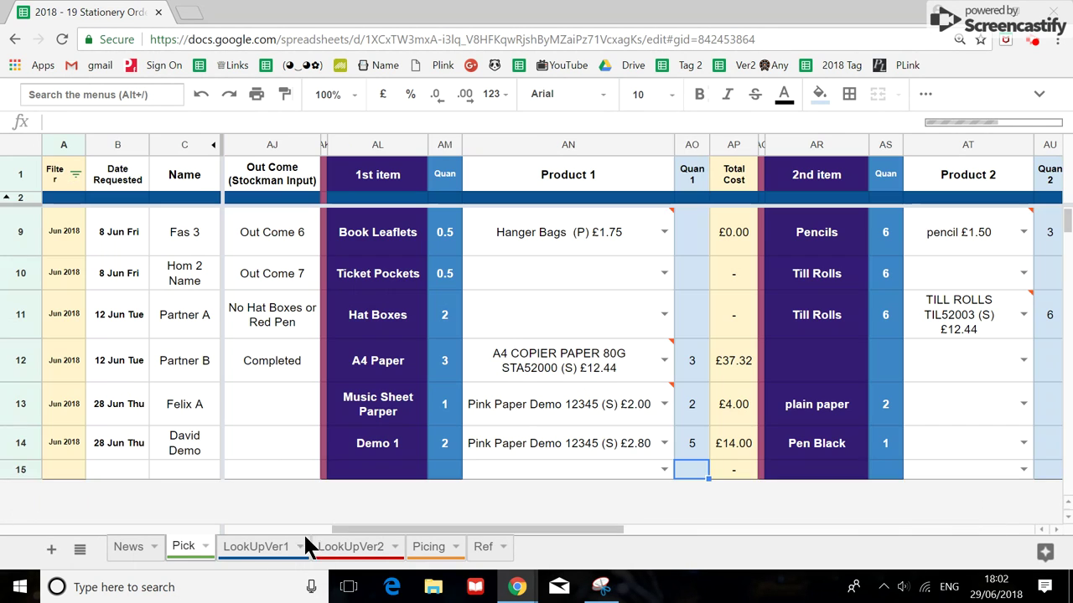
pyautogui.click(433, 445)
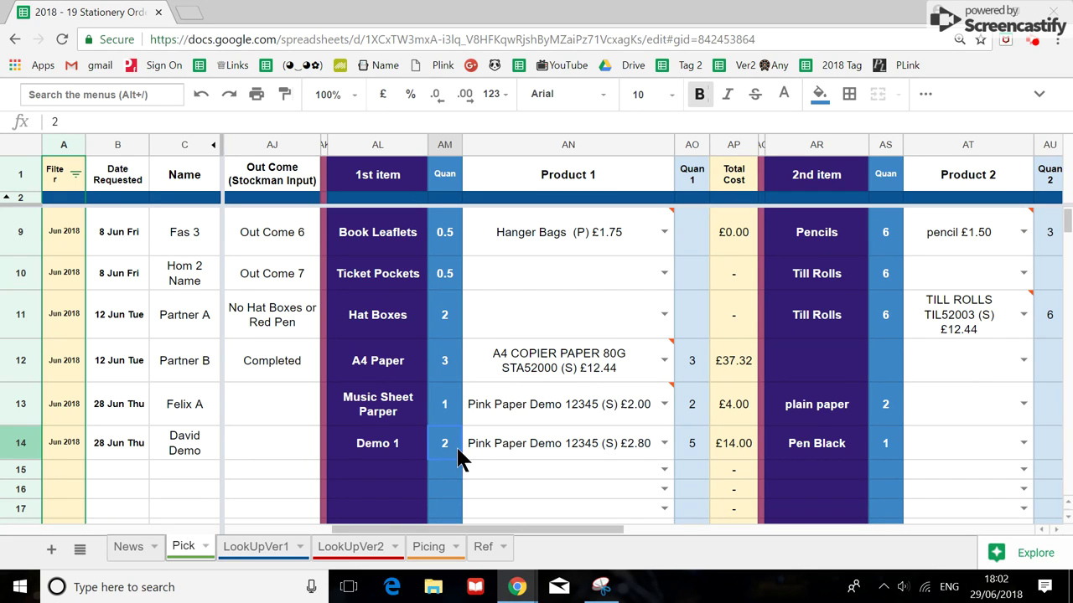
pyautogui.click(687, 442)
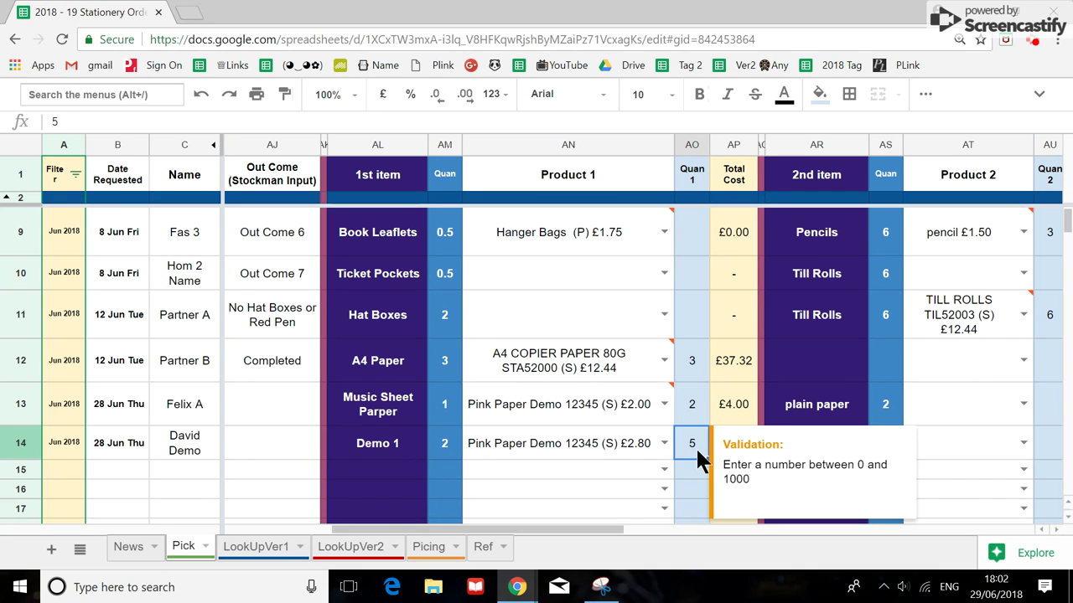
pyautogui.write('10')
pyautogui.press('Return')
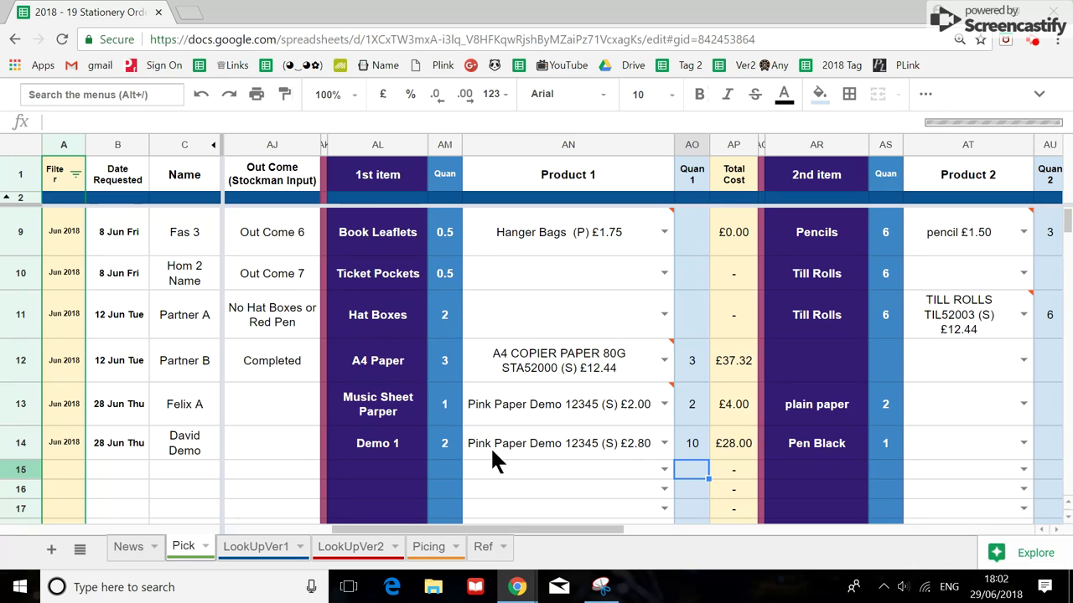
pyautogui.scroll(-1, 491, 446)
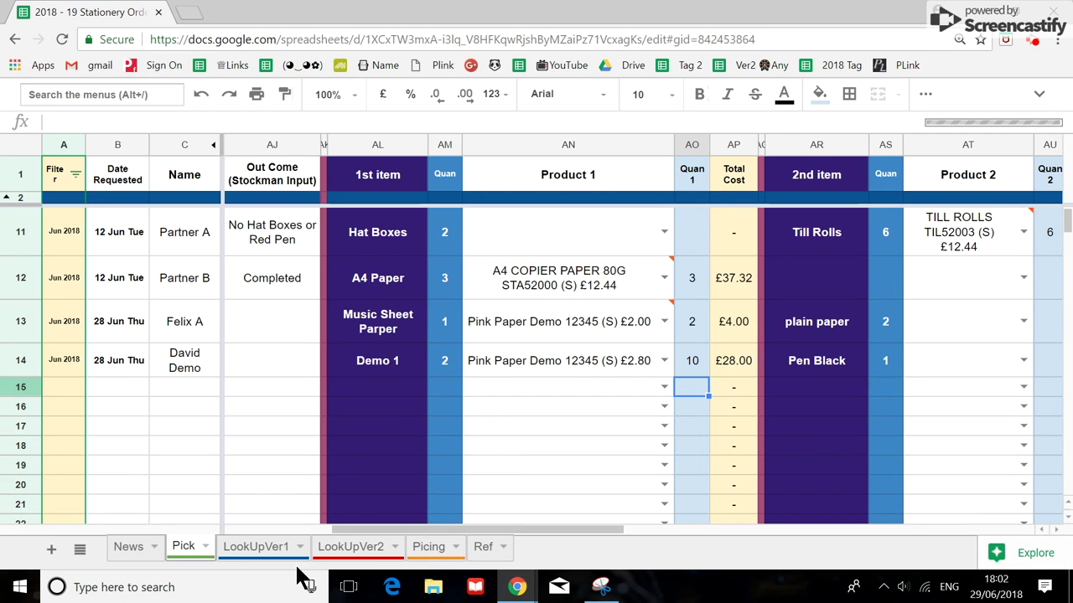
pyautogui.click(436, 547)
pyautogui.scroll(-4, 306, 463)
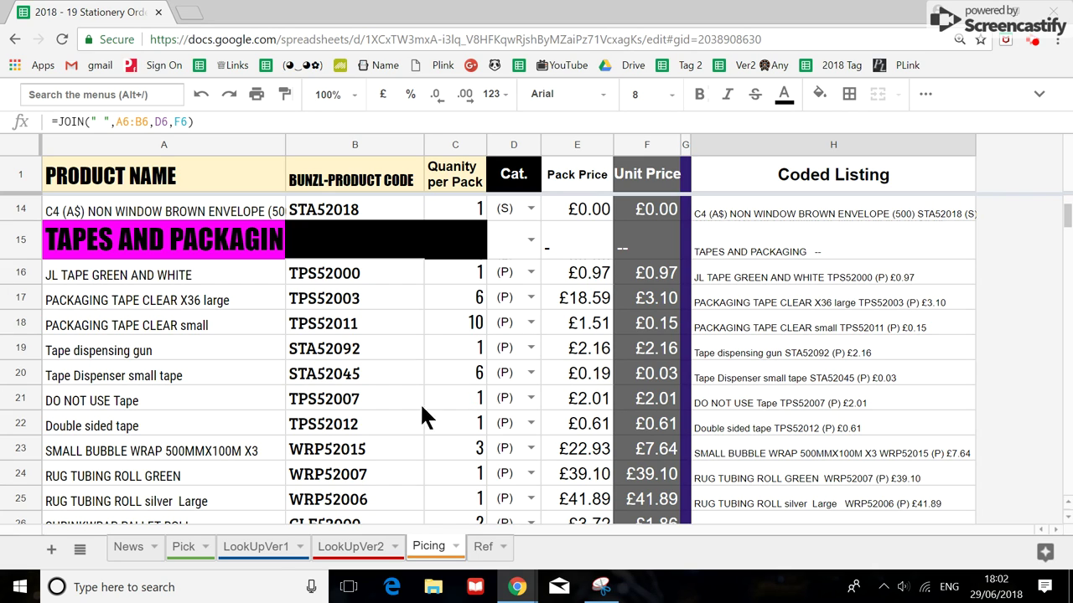
pyautogui.click(180, 553)
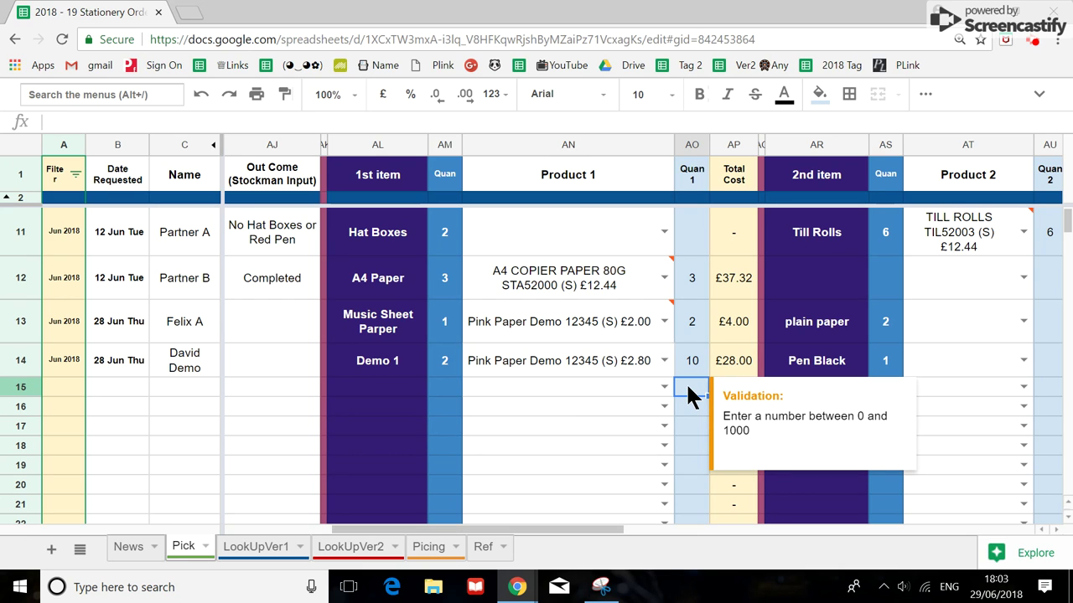
# Give row 15 quantity 6 of PACKAGING TAPE CLEAR X36 large TPS52003 (P) £3.10.
pyautogui.write('6')
pyautogui.click(607, 401)
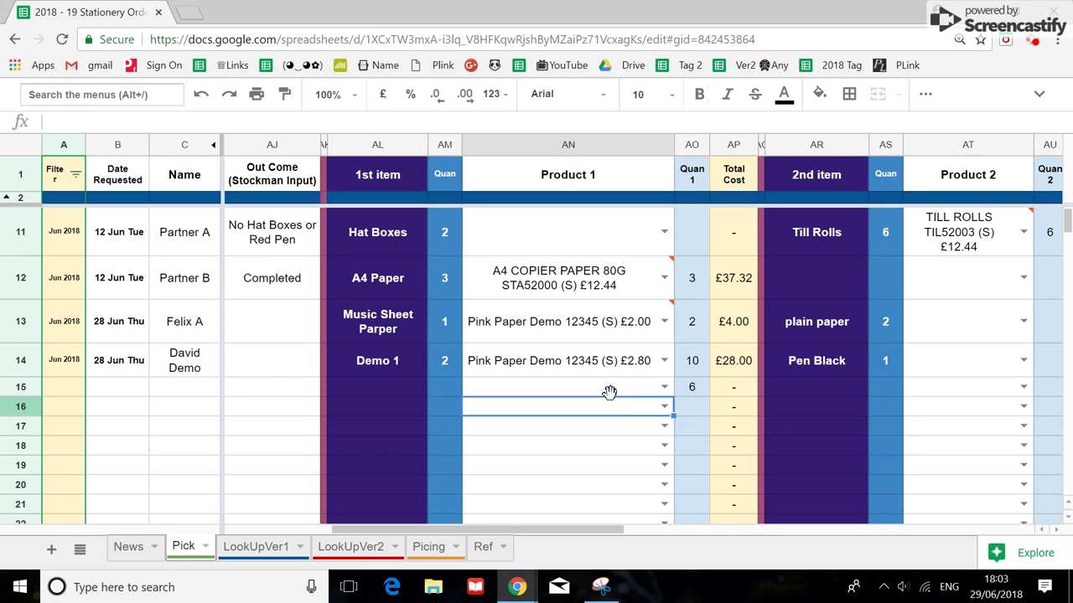
pyautogui.click(611, 387)
pyautogui.write('ce')
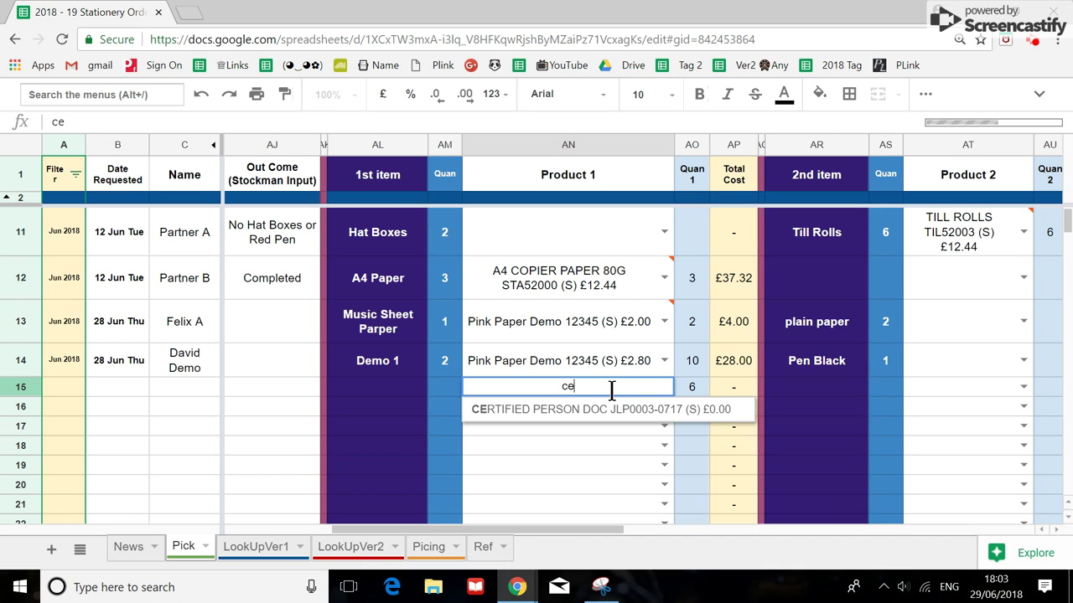
pyautogui.write('ll')
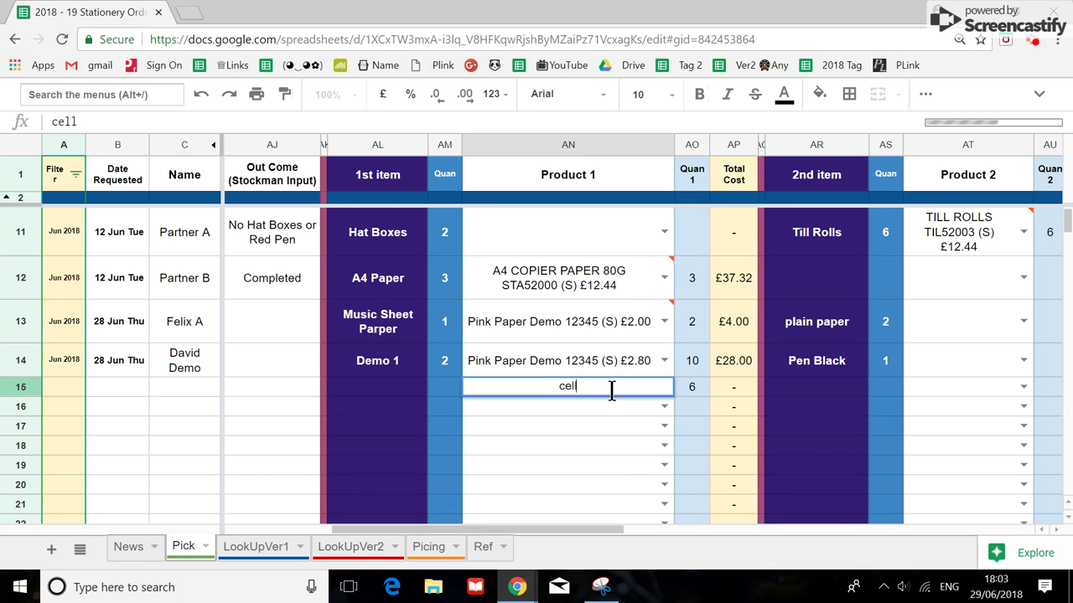
pyautogui.write('o')
pyautogui.press('BackSpace')
pyautogui.press('BackSpace')
pyautogui.press('BackSpace')
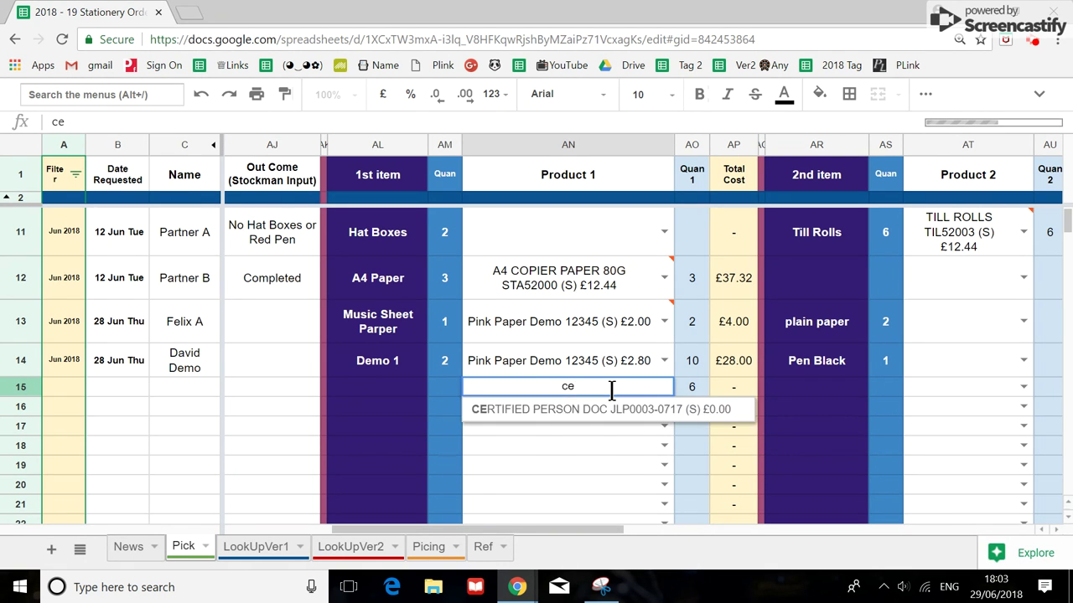
pyautogui.press('BackSpace')
pyautogui.press('BackSpace')
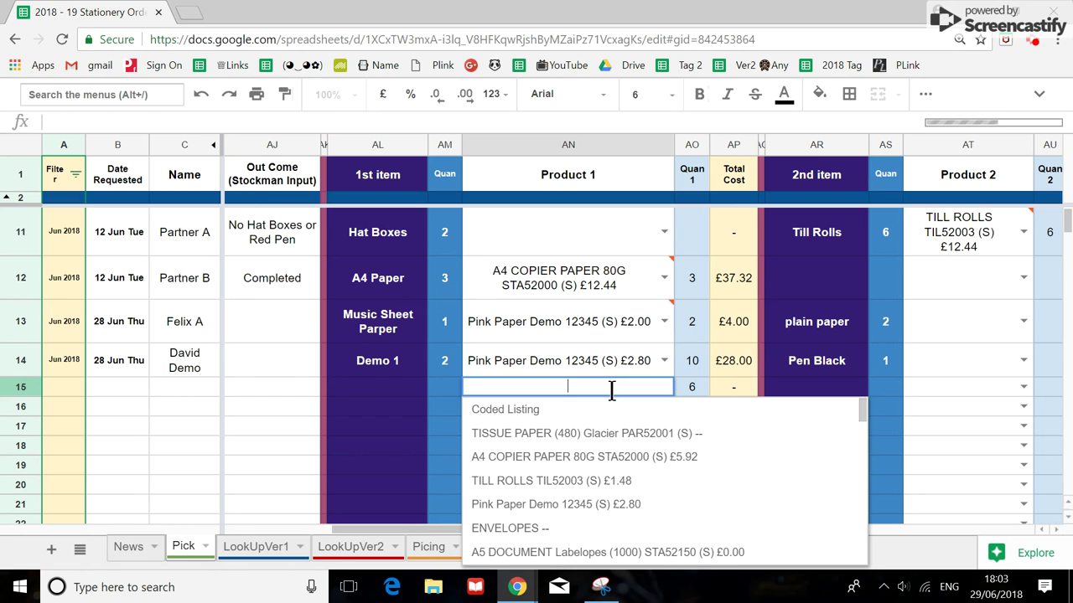
pyautogui.write('ta')
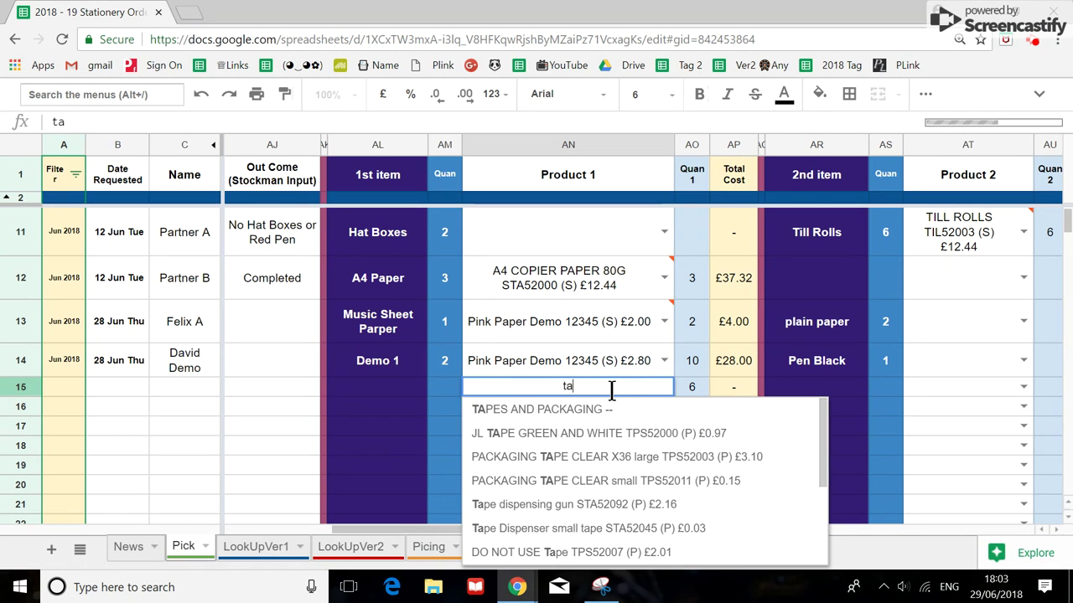
pyautogui.write('pe')
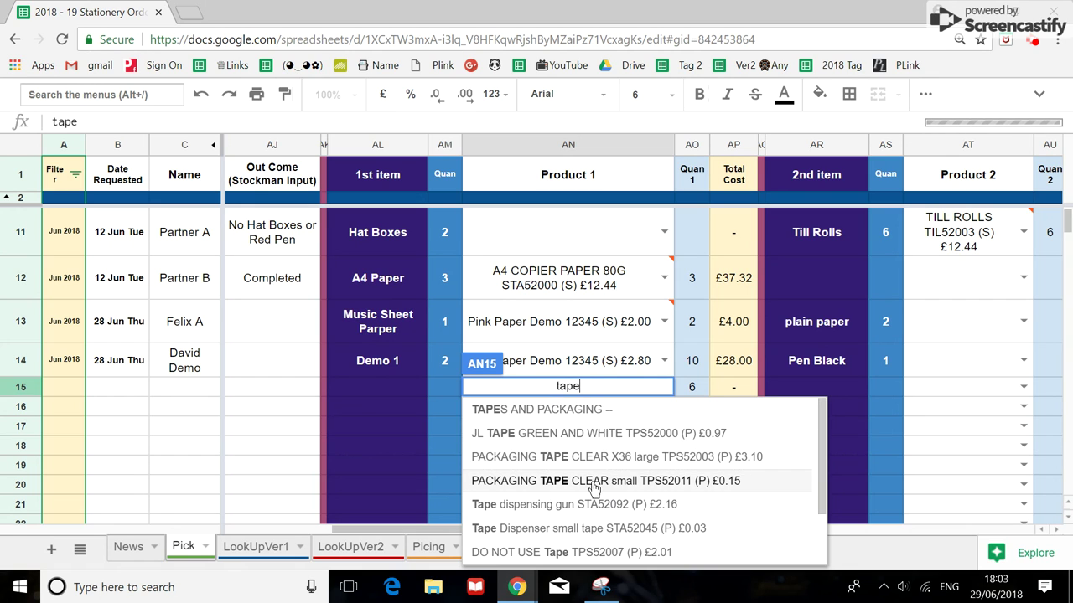
pyautogui.click(624, 459)
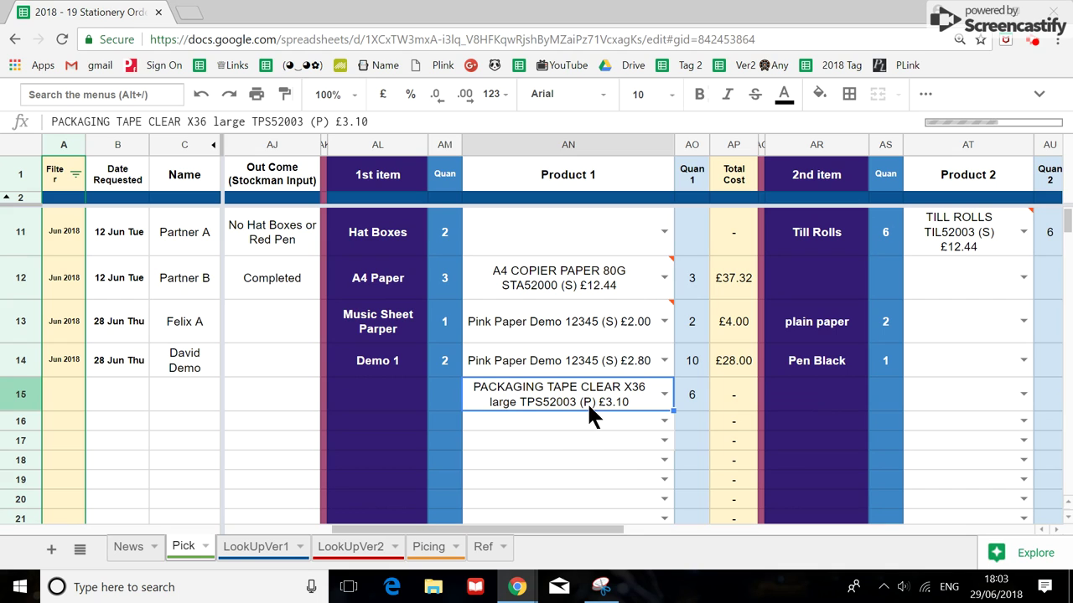
pyautogui.click(689, 397)
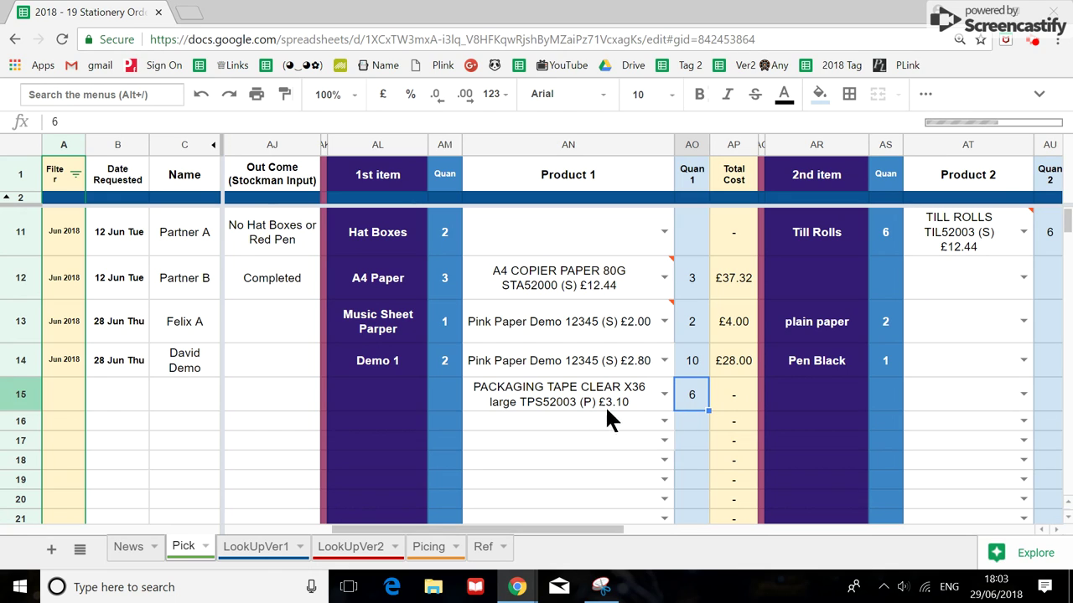